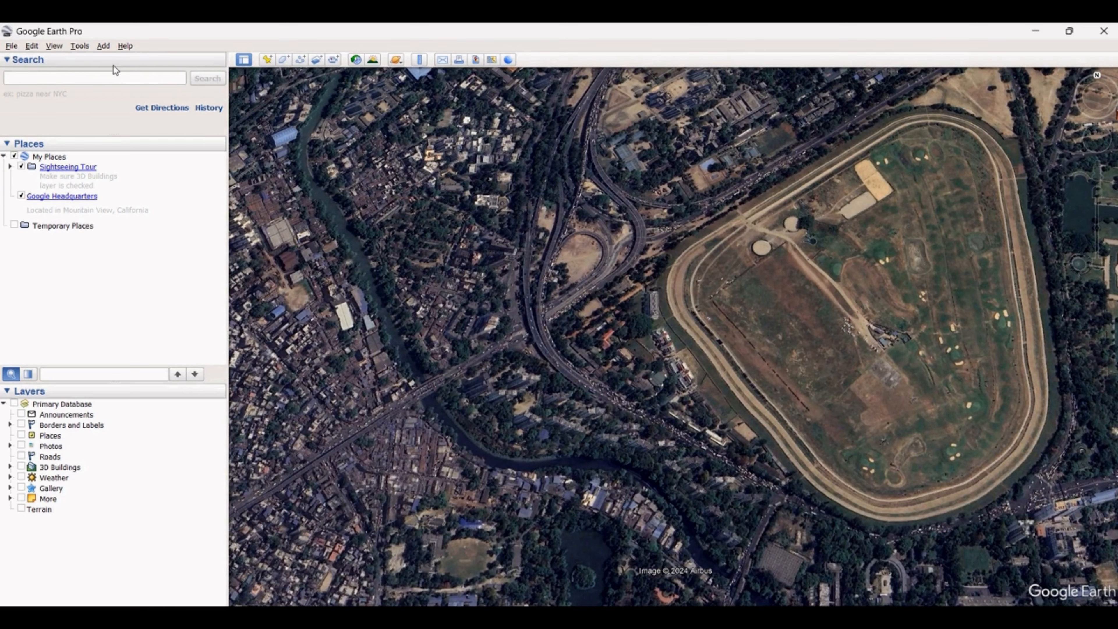
Start a new path and trace the racecourse's inner track from its northwest straight around the northern bend
left_click(103, 46)
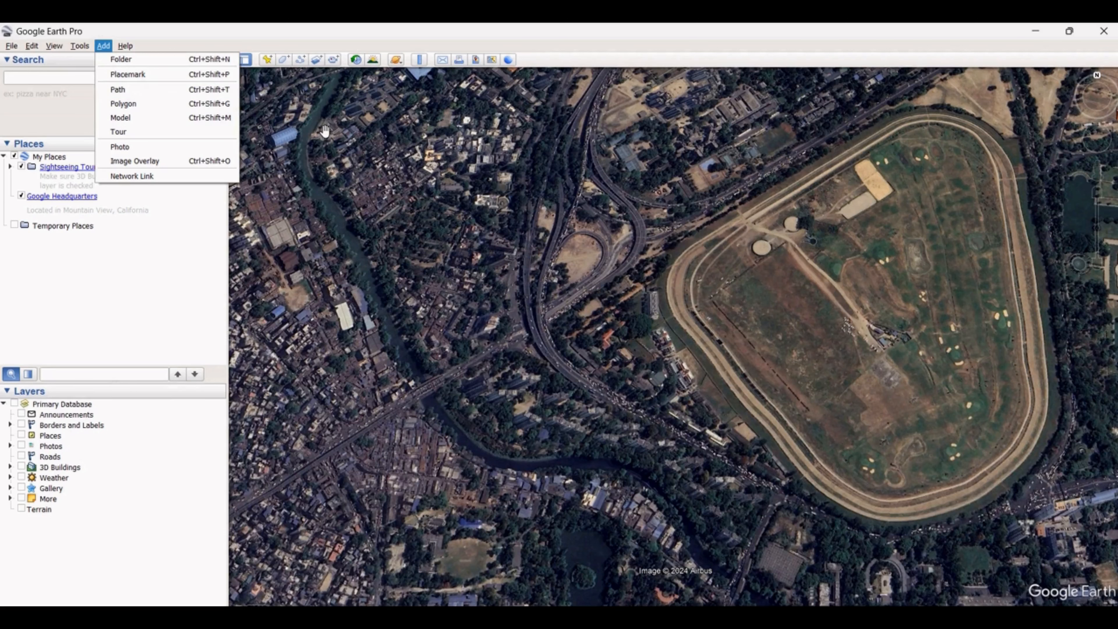
left_click(310, 101)
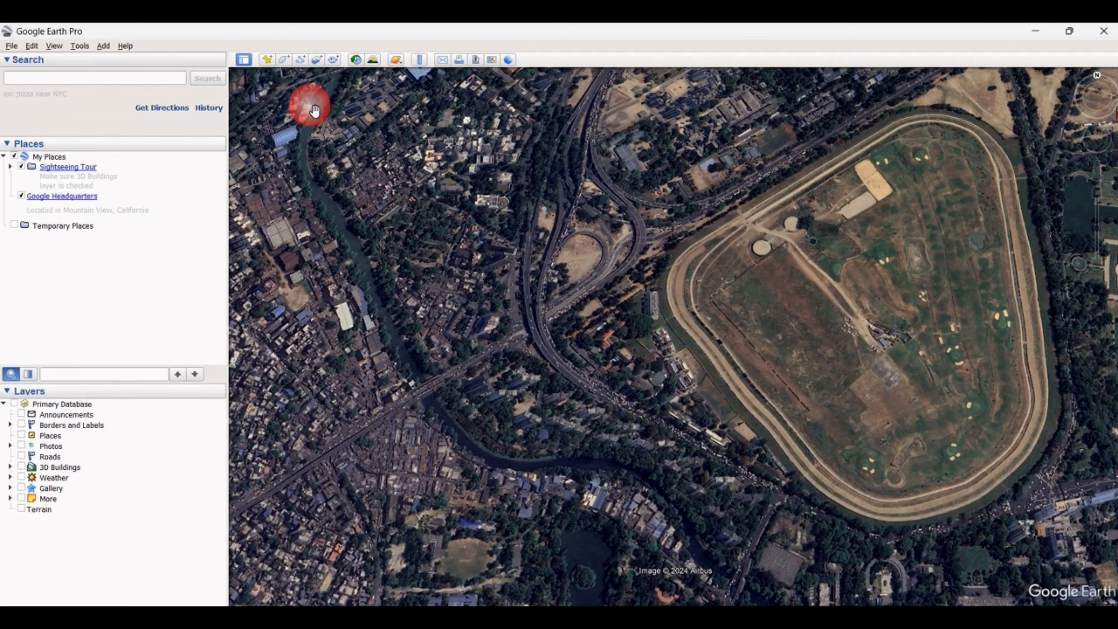
left_click(300, 61)
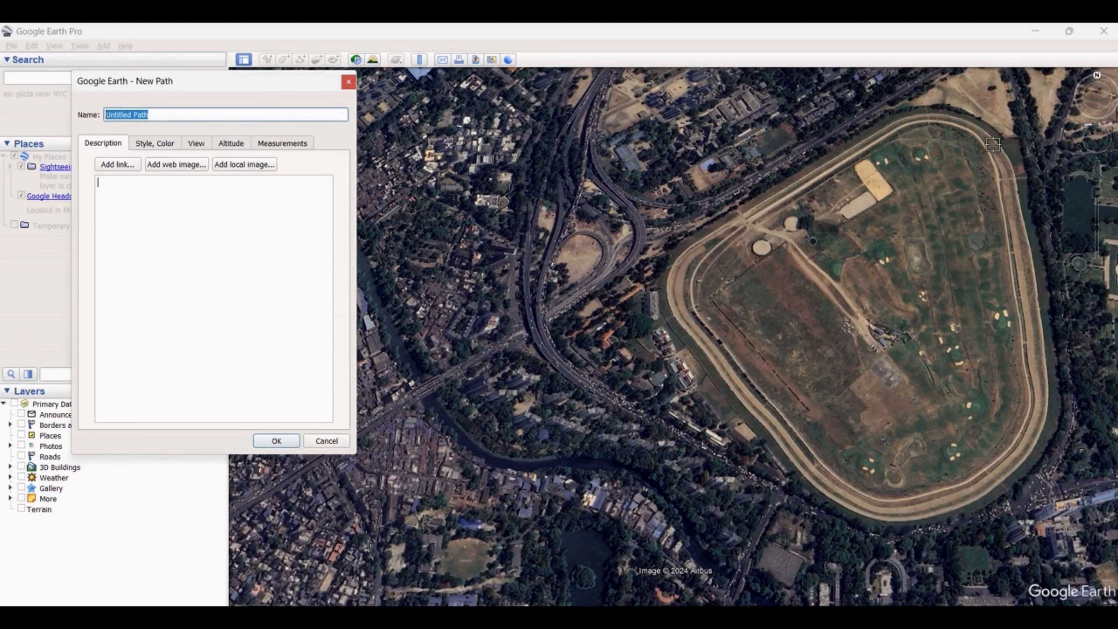
left_click(863, 151)
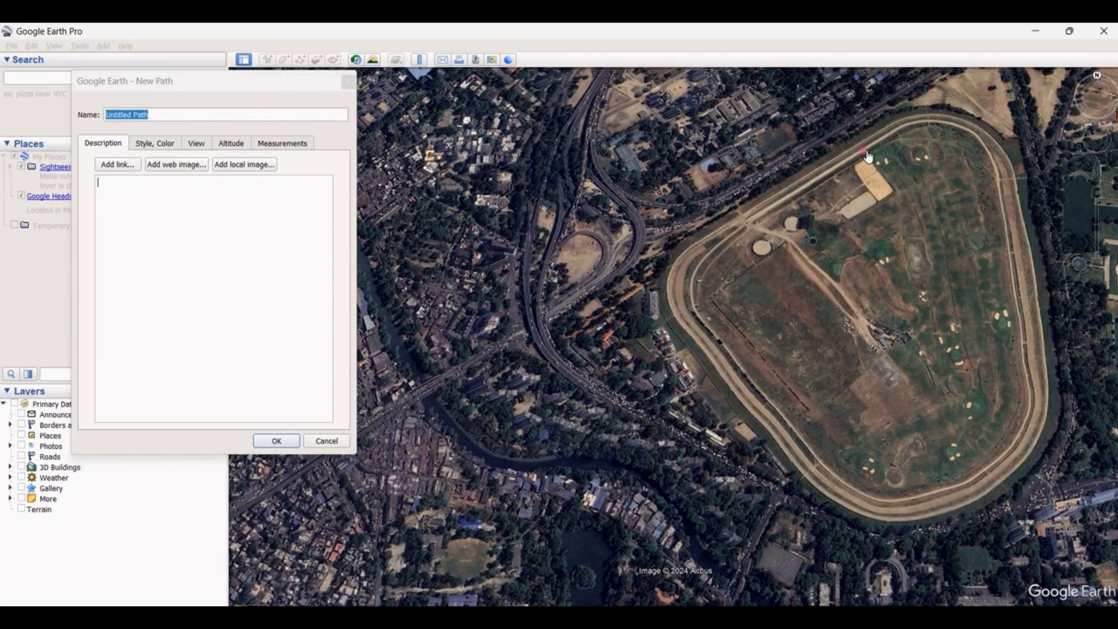
left_click(892, 132)
left_click(914, 121)
left_click(936, 123)
left_click(957, 126)
left_click(977, 134)
left_click(994, 157)
Continue the path with closely spaced points down the inner track's long eastern straight
left_click(999, 187)
left_click(1002, 214)
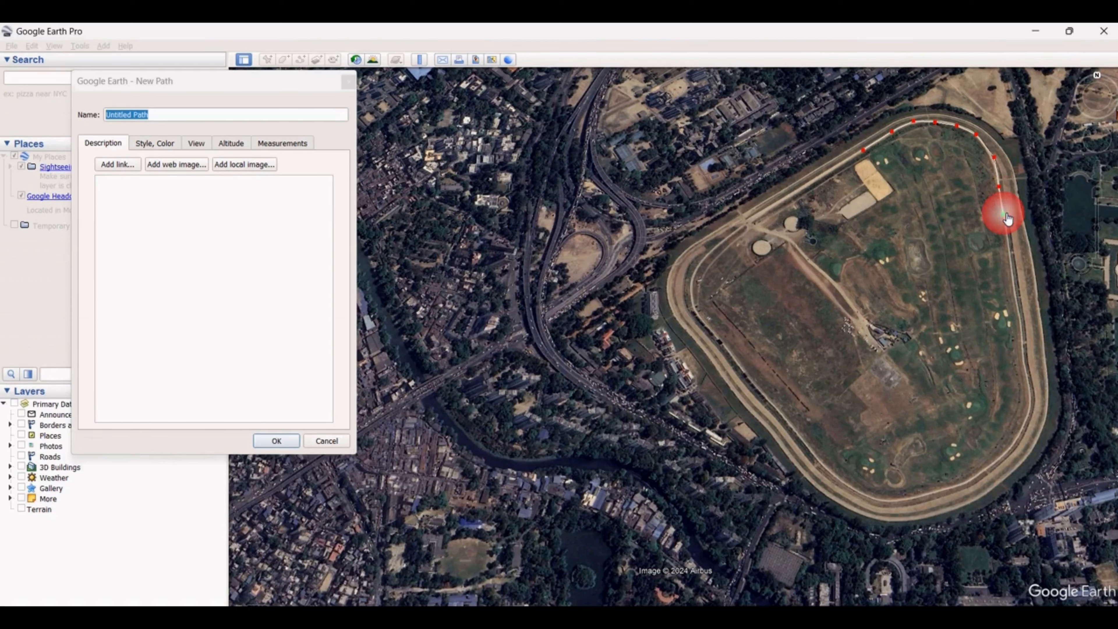
left_click(1008, 241)
left_click(1012, 264)
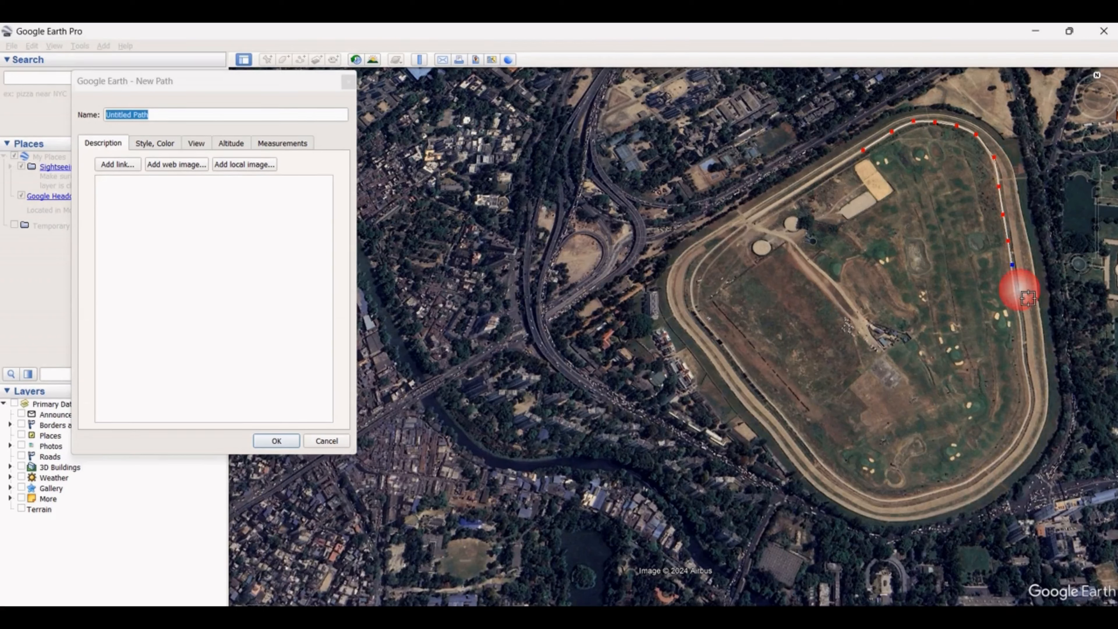
left_click(1017, 299)
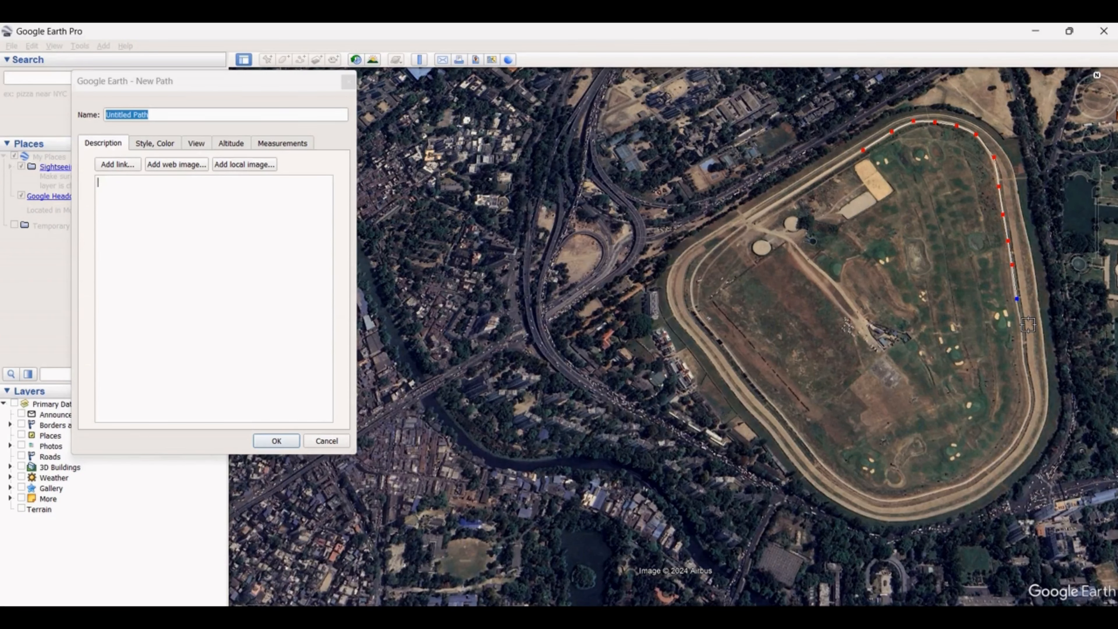
left_click(1019, 316)
left_click(1022, 329)
left_click(1025, 345)
scroll(1032, 379, "up", 3)
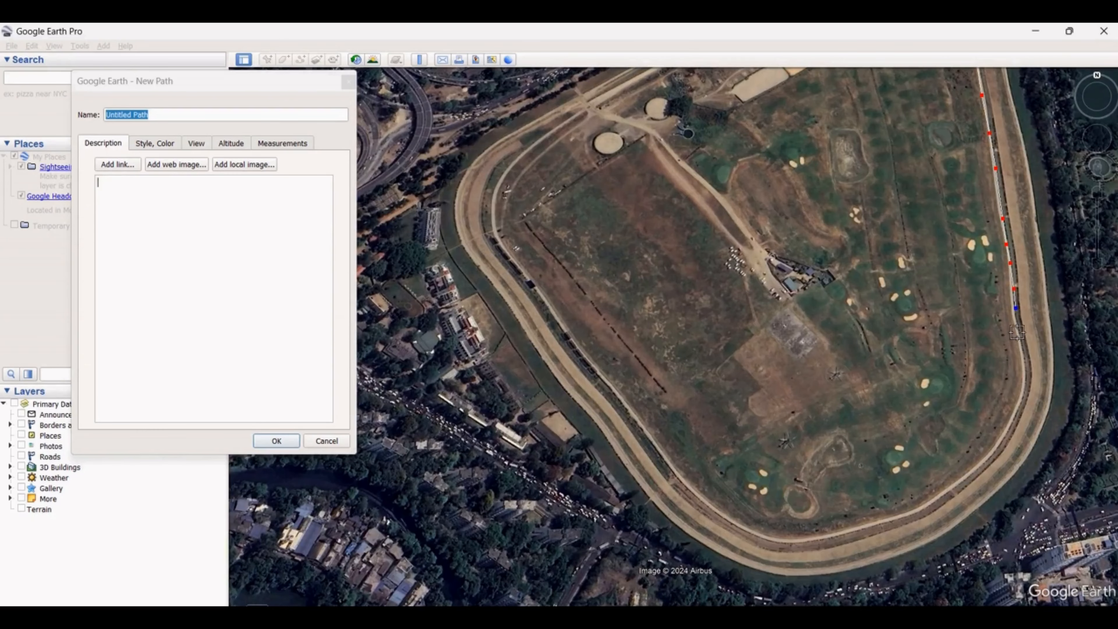
left_click(1018, 331)
left_click(1024, 361)
left_click(1028, 387)
Extend the path around the inner track's southeast bend and along its southern curve
left_click(1025, 394)
left_click(1013, 418)
left_click(1000, 439)
left_click(986, 462)
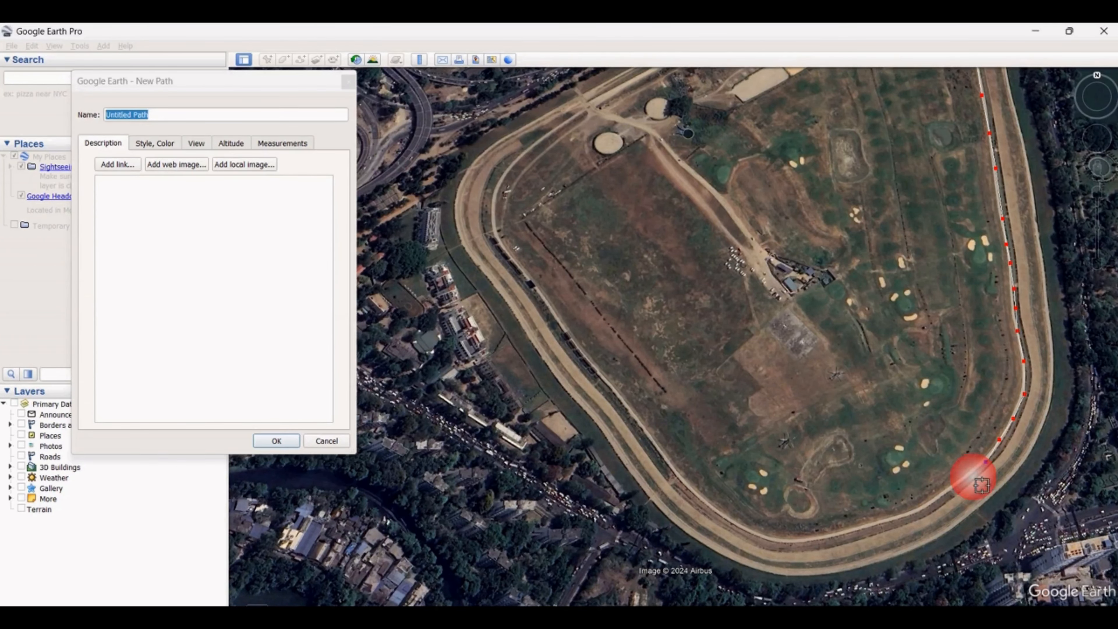
left_click(962, 485)
left_click(941, 497)
left_click(920, 510)
left_click(887, 520)
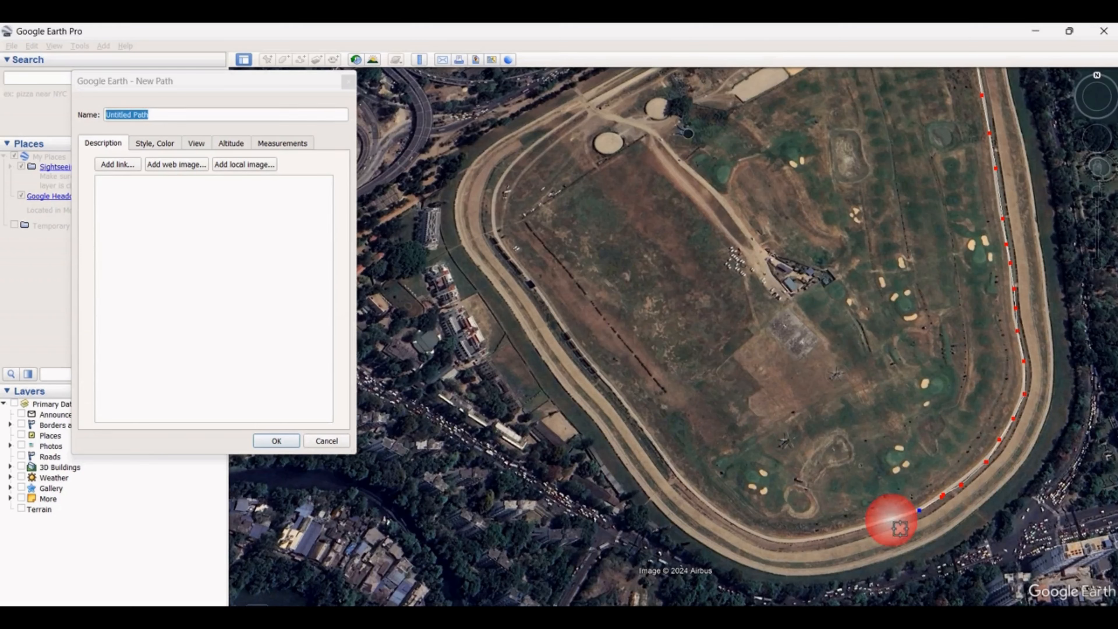
left_click(851, 530)
left_click(810, 539)
left_click(782, 542)
left_click(735, 526)
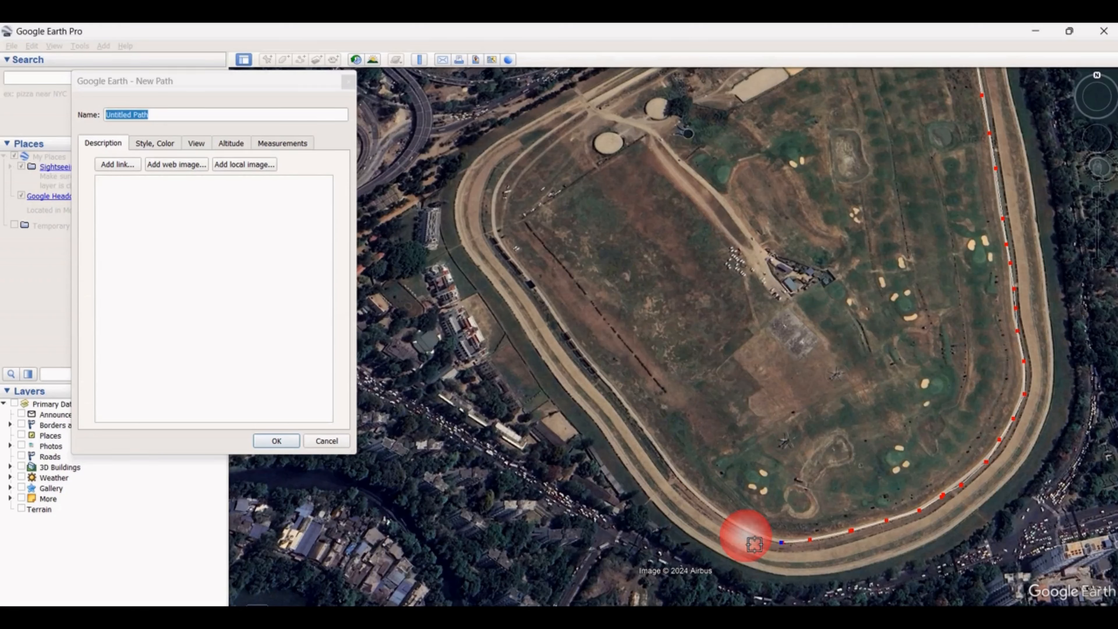
Trace the path up the inner track's long southwestern straight
left_click(703, 498)
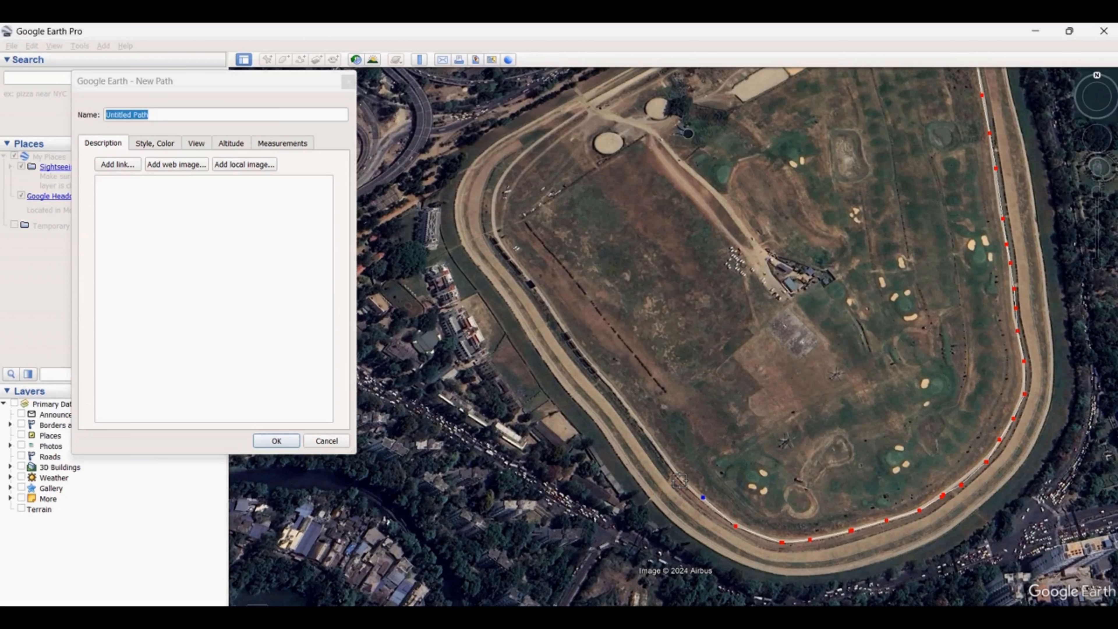
left_click(666, 456)
left_click(636, 417)
left_click(612, 383)
left_click(584, 352)
left_click(553, 311)
left_click(520, 263)
left_click(504, 247)
Carry the path around the track's western bend to the junction with the dirt road by the round enclosures
left_click(493, 212)
left_click(500, 182)
left_click(519, 158)
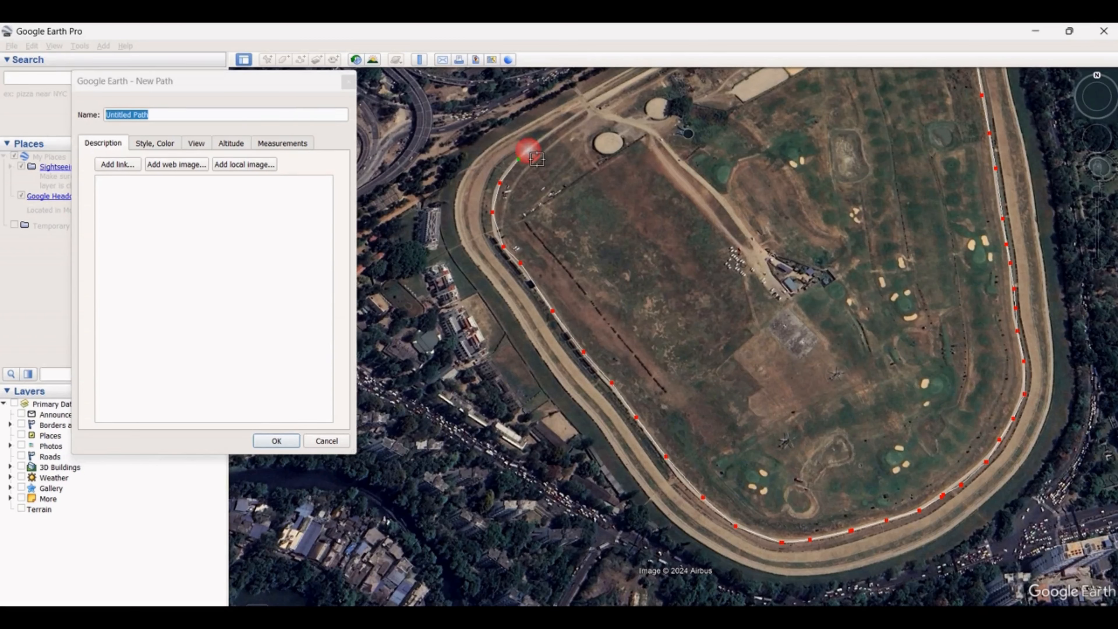
left_click(540, 141)
left_click(562, 125)
scroll(610, 376, "down", 1)
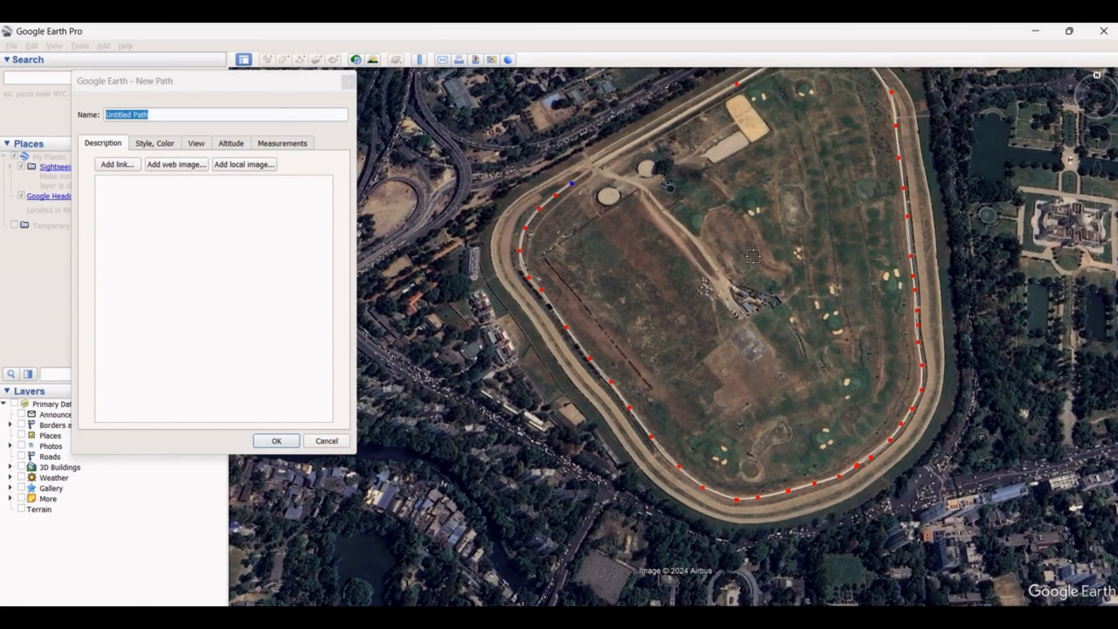
scroll(648, 181, "up", 3)
scroll(572, 191, "down", 3)
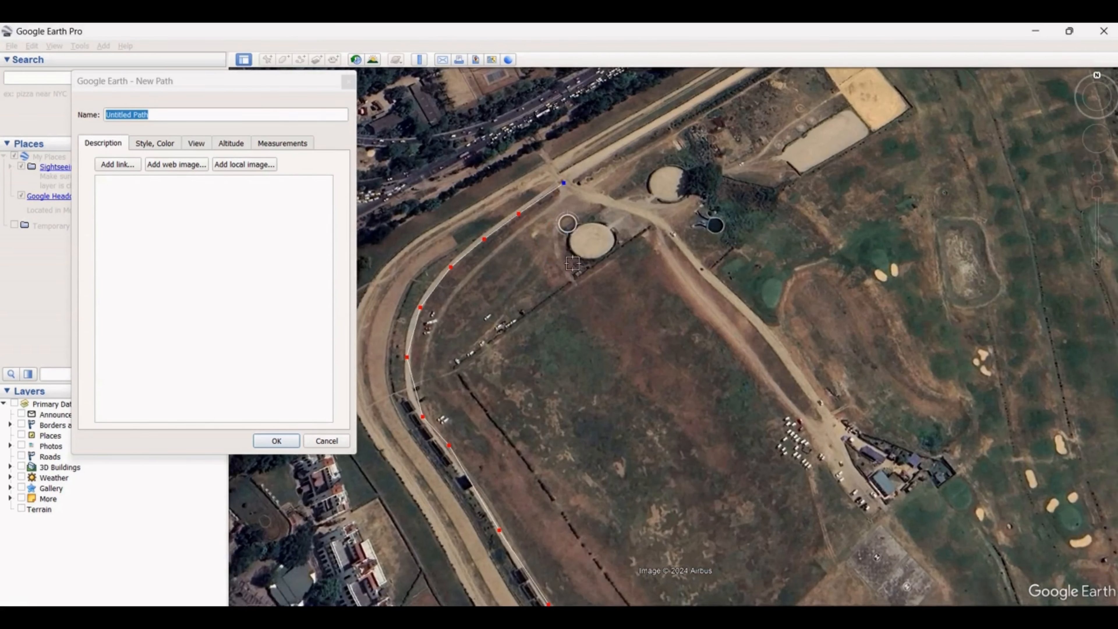
scroll(681, 141, "up", 2)
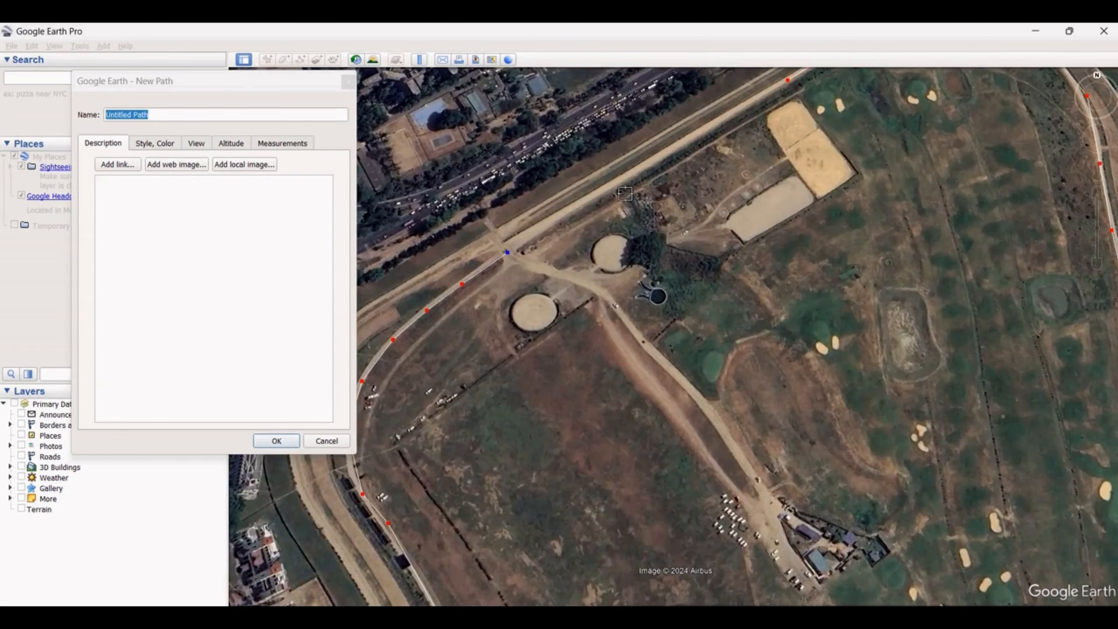
Trace the northwest straight back to the path's starting point to close the loop around the racecourse
left_click(613, 191)
left_click(650, 165)
left_click(696, 147)
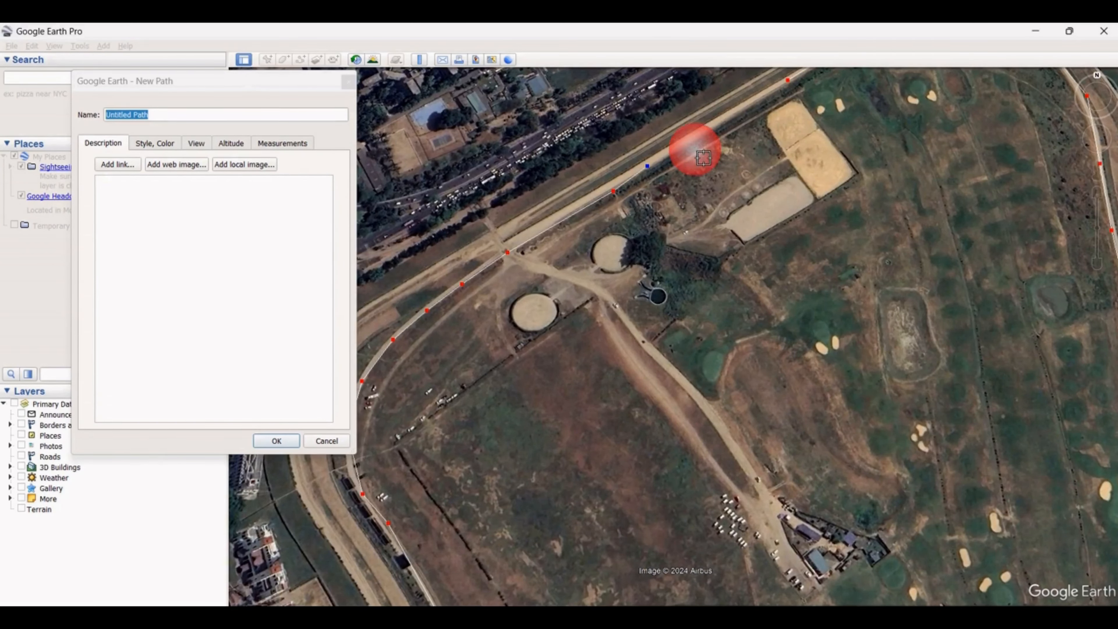
scroll(671, 180, "down", 3)
scroll(673, 184, "up", 3)
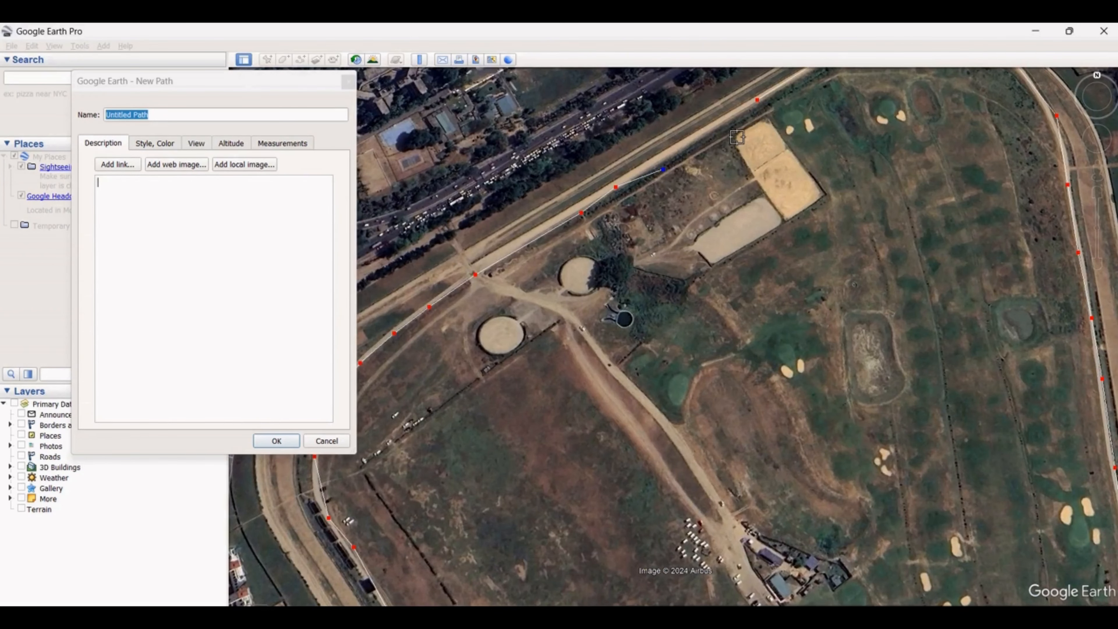
left_click(750, 105)
Name the path Path 1 and enter Path 1 as its description
left_click(245, 272)
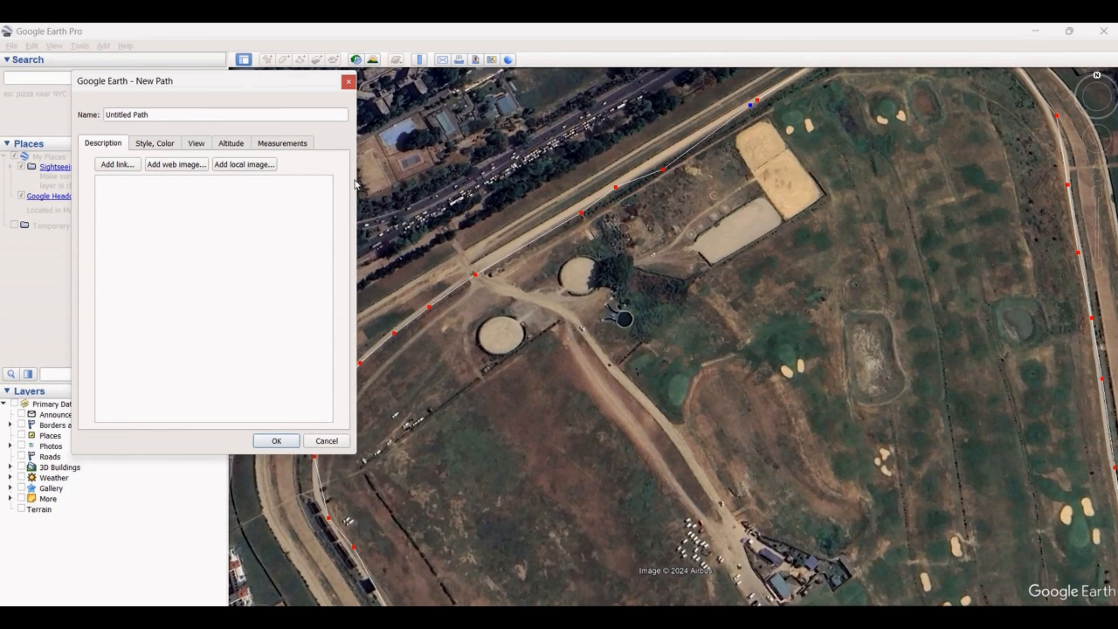
left_click(181, 117)
left_click_drag(180, 118, 6, 128)
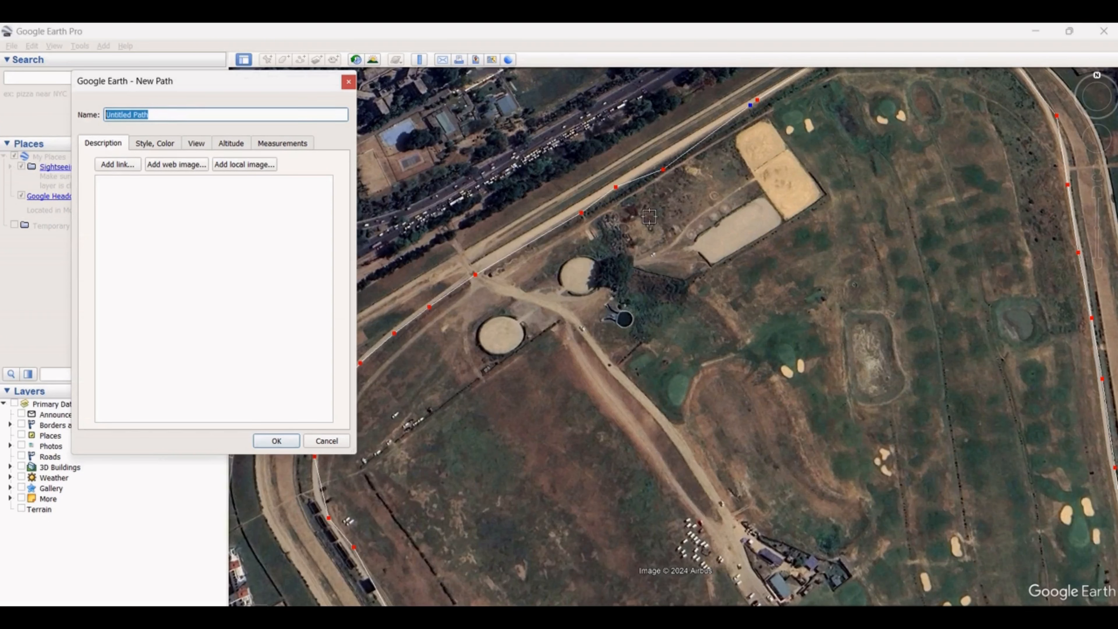
type("Path 1")
left_click_drag(212, 80, 141, 61)
scroll(486, 366, "down", 2)
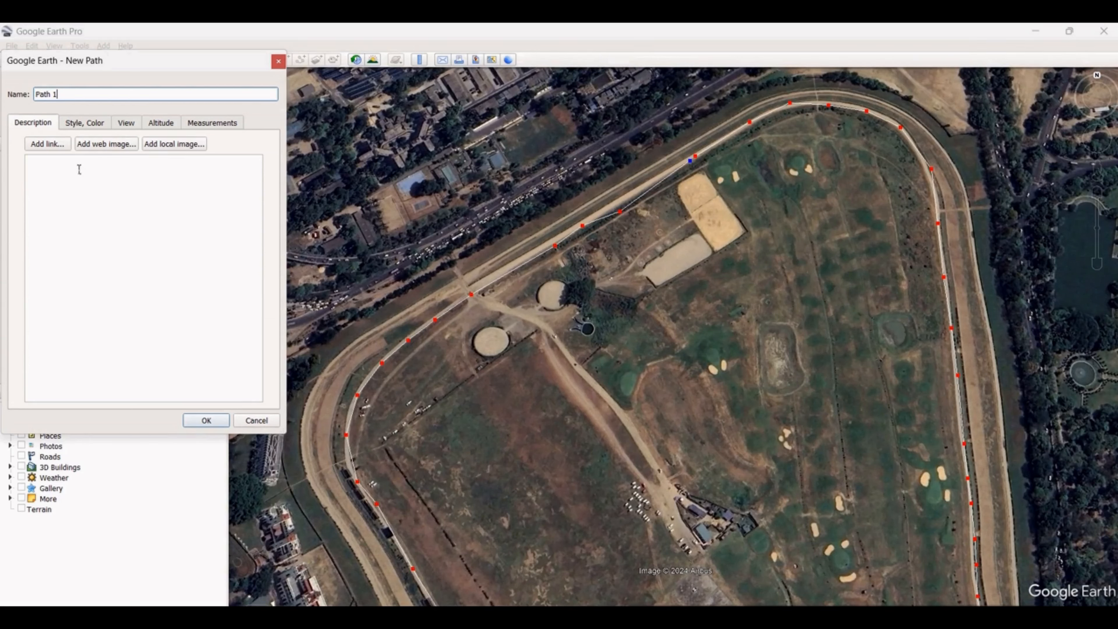
left_click(220, 170)
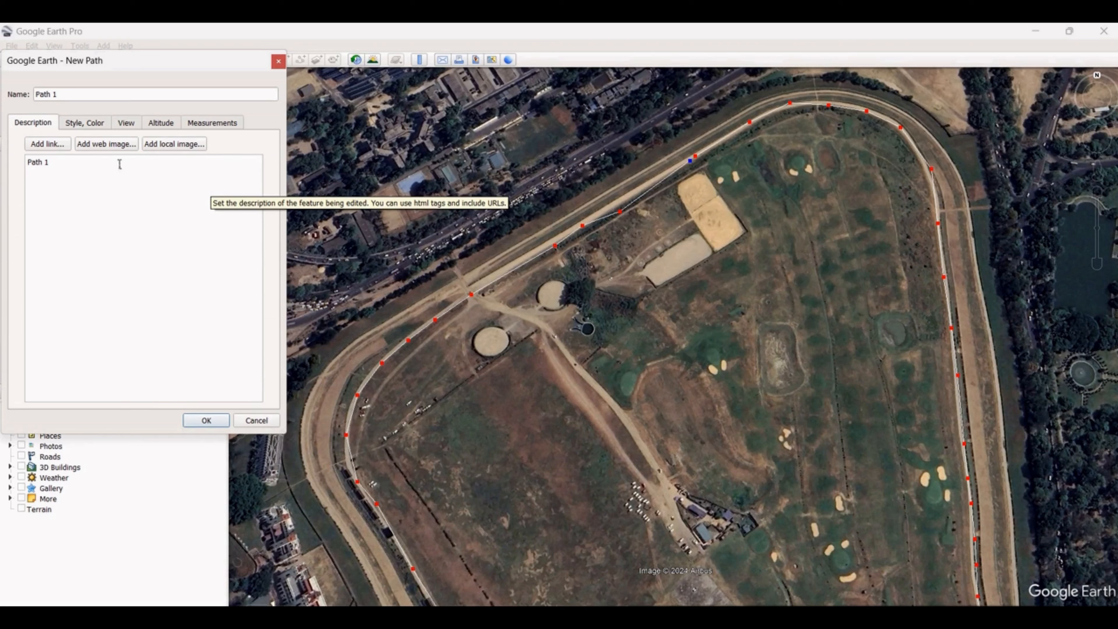
Set the path's line color to red (#ff0000)
left_click(89, 123)
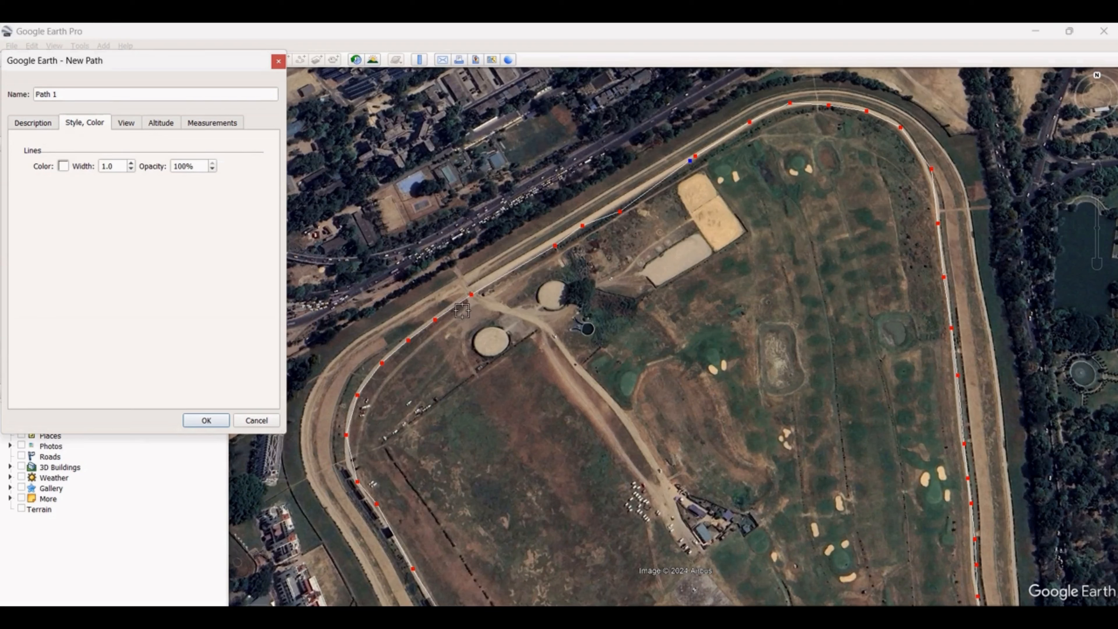
left_click(64, 167)
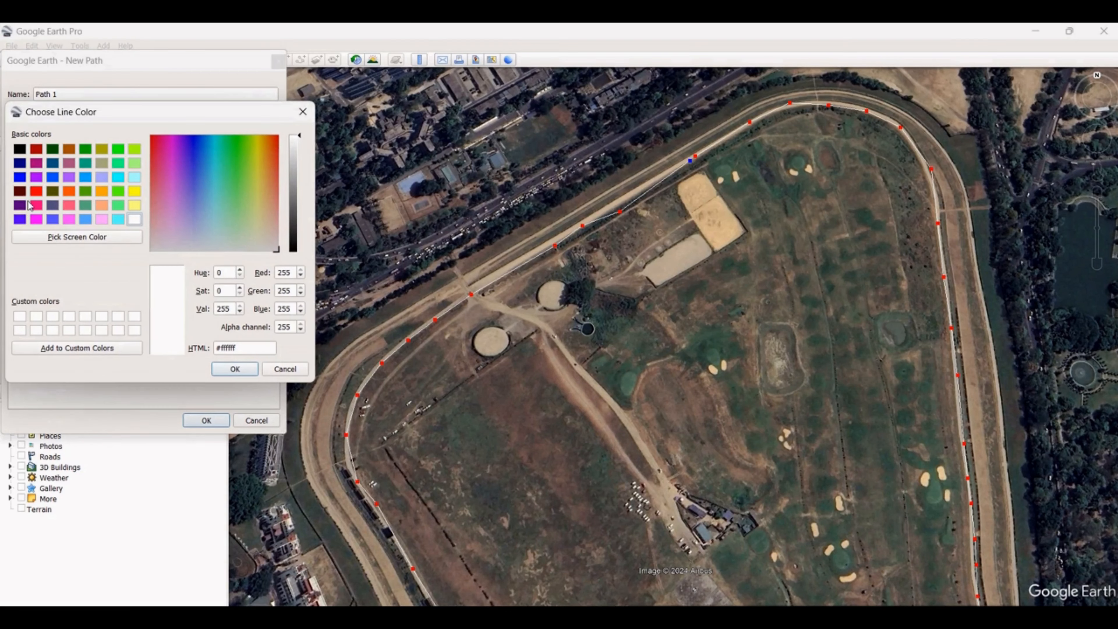
left_click(36, 191)
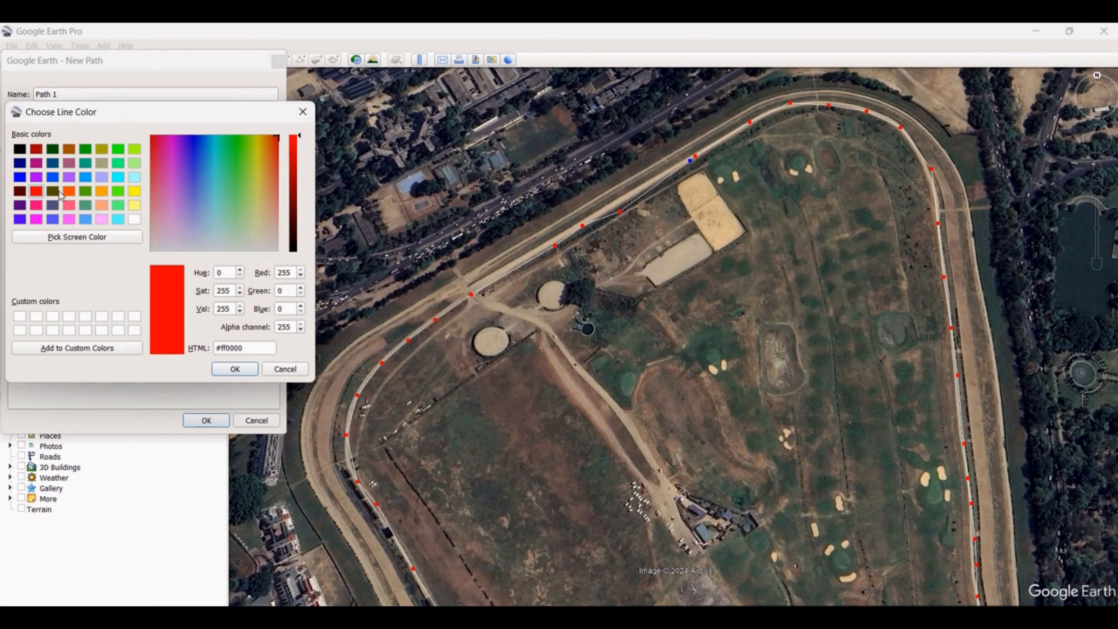
left_click(235, 370)
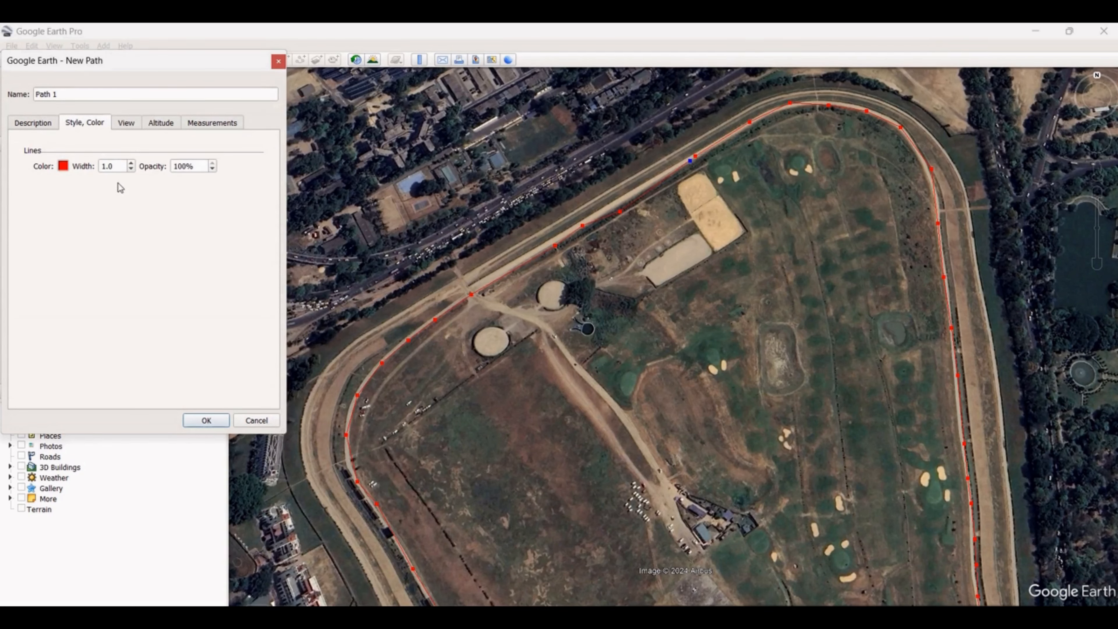
Change the path's line color to violet (#5500ff) and set its width to 4.0
left_click(63, 166)
left_click(20, 219)
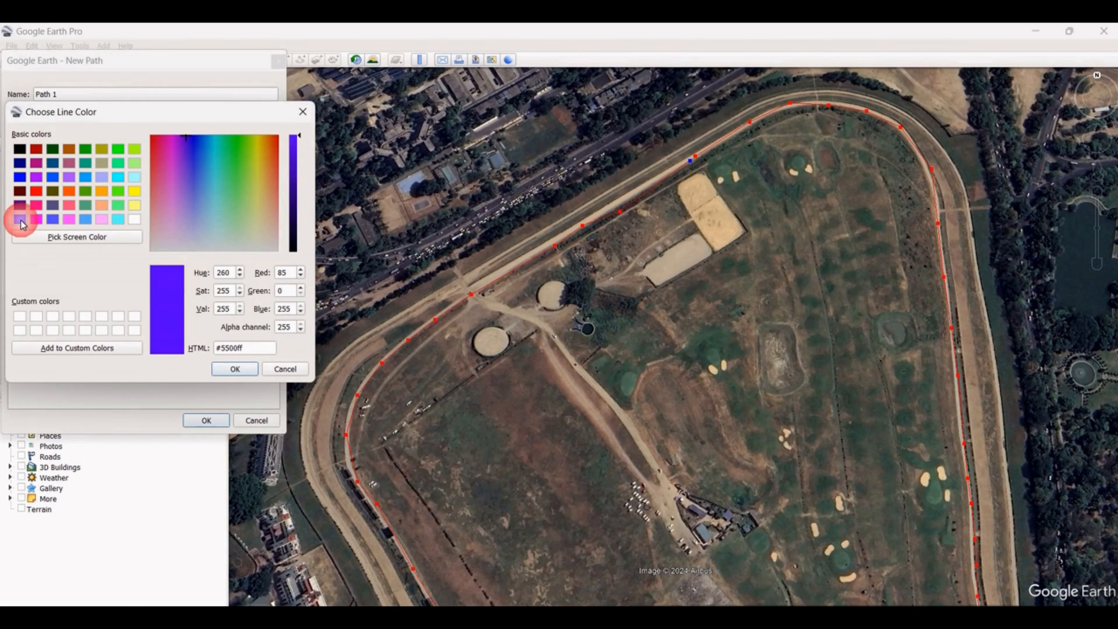
left_click(235, 369)
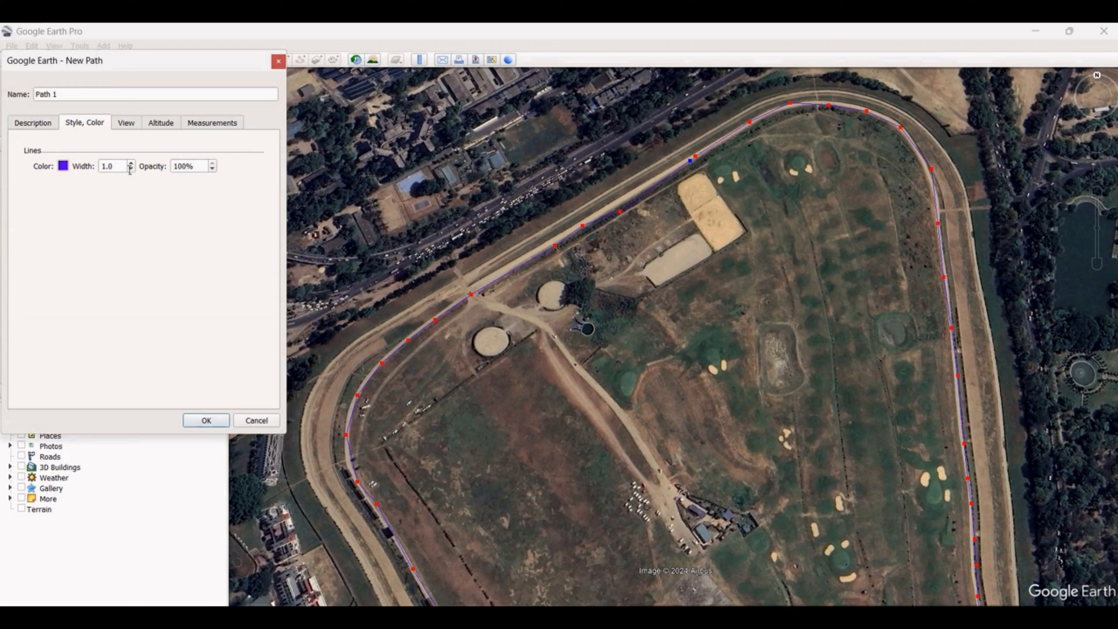
left_click_drag(127, 170, 100, 169)
type("4")
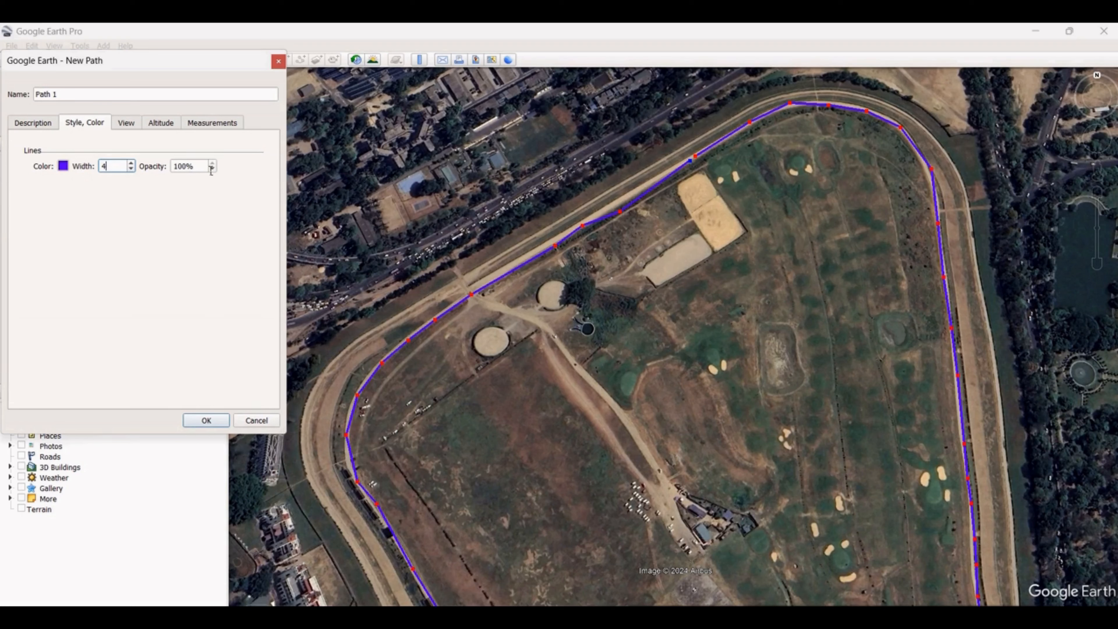
Try the path's line opacity at 50% and at 25%
key("Tab")
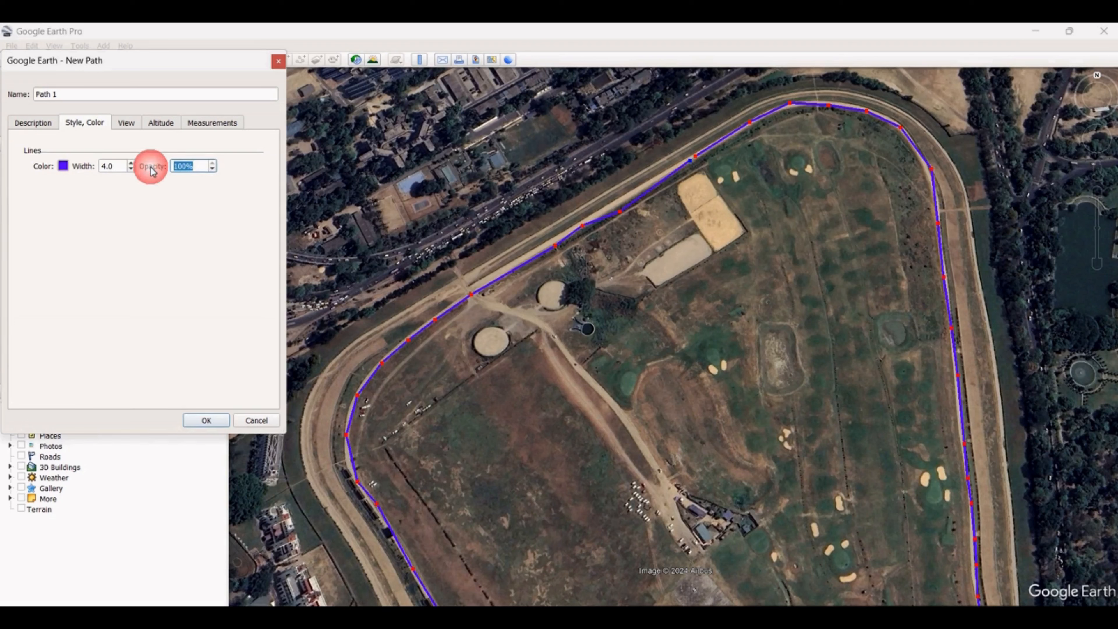
left_click(152, 169)
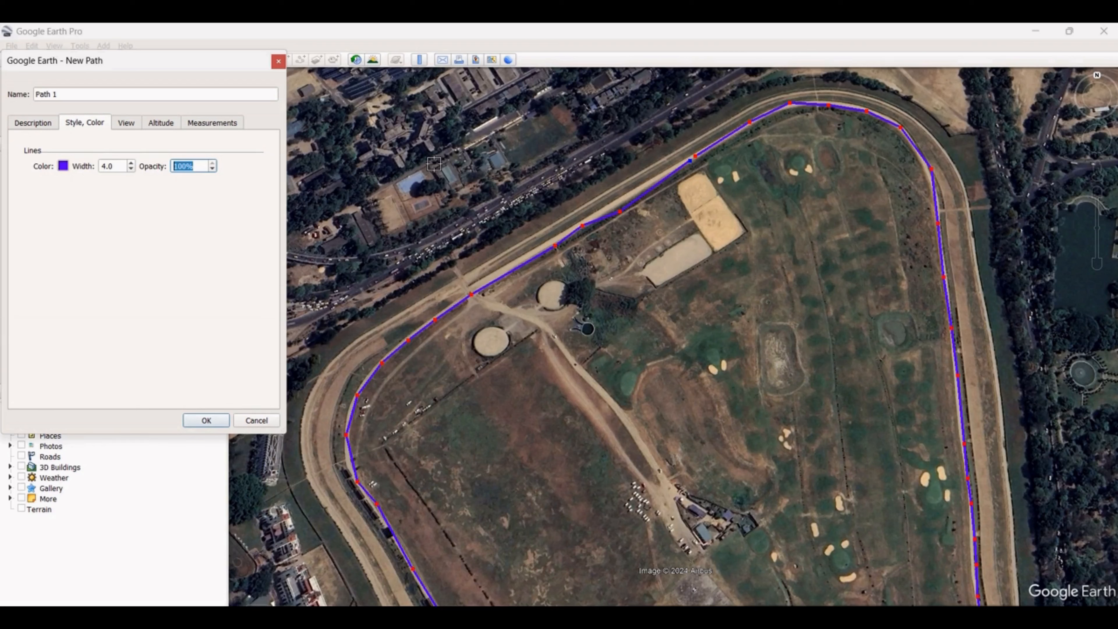
type("50")
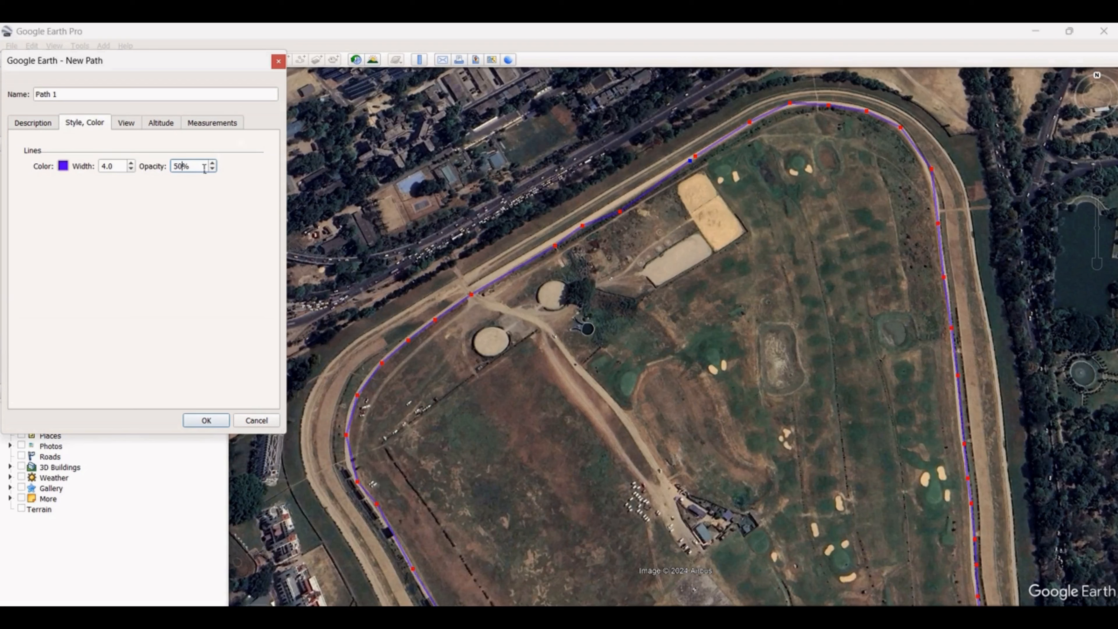
left_click(212, 163)
type("25")
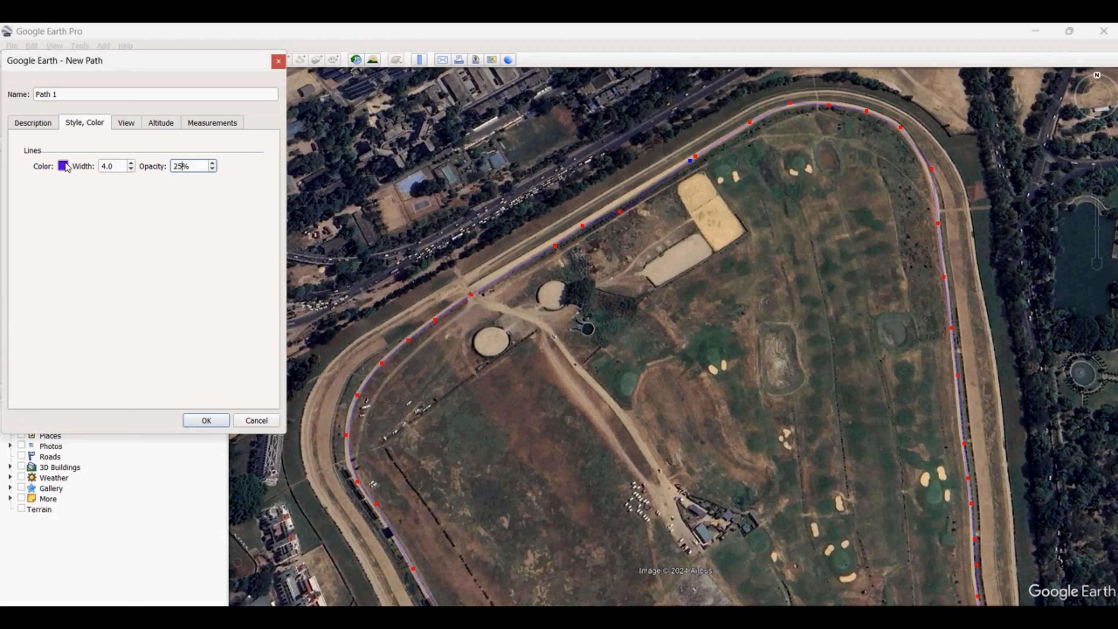
left_click(191, 204)
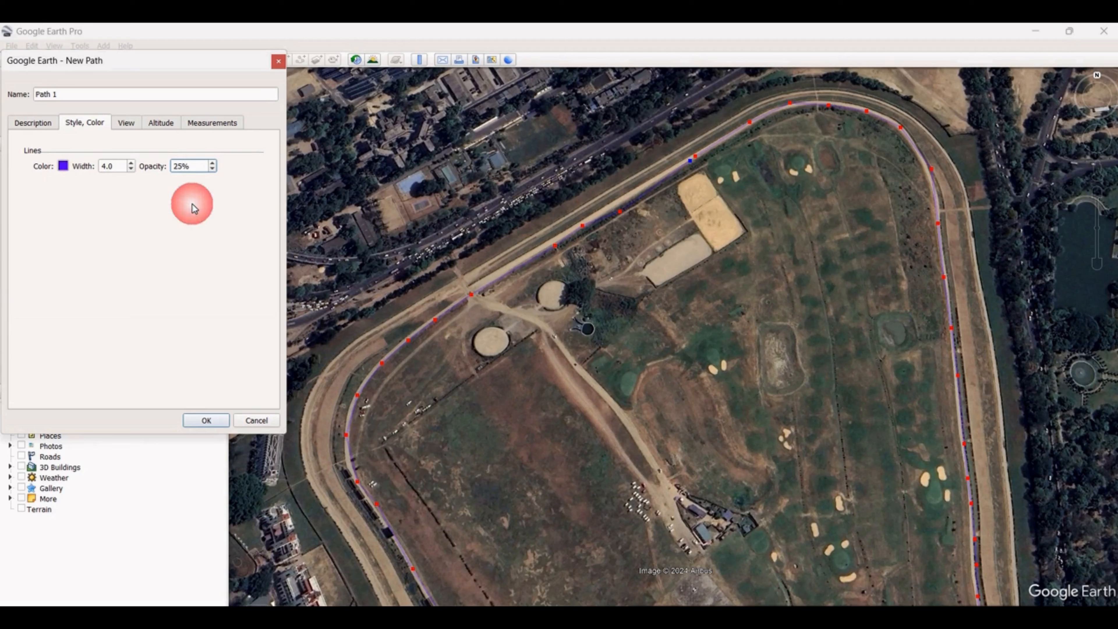
Set the path's line opacity to 100% and inspect the line around the racecourse
left_click_drag(210, 167, 123, 172)
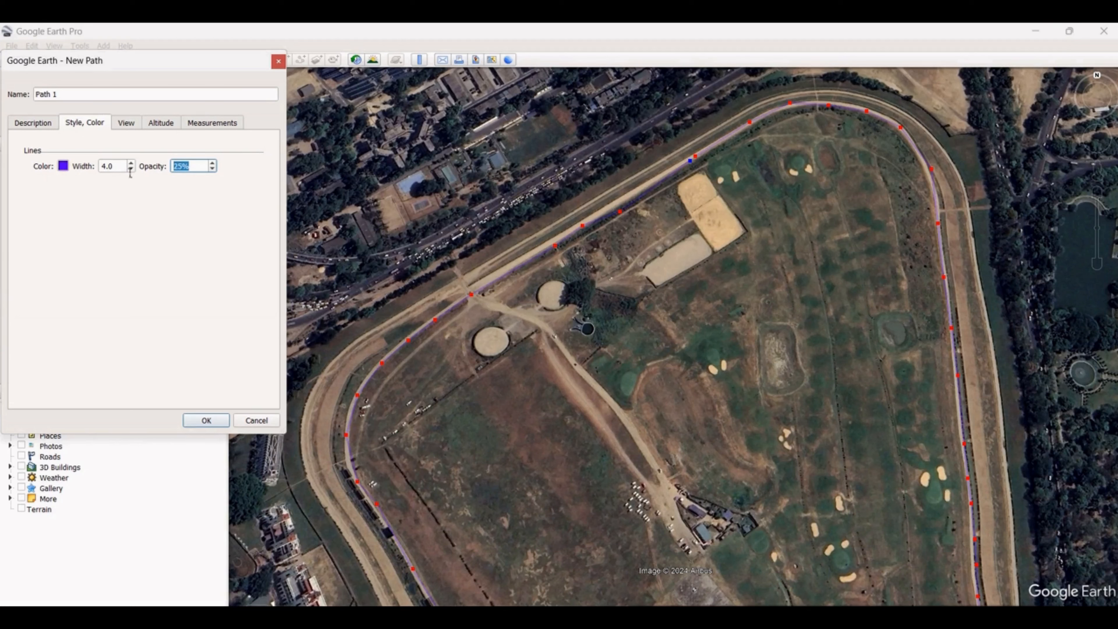
type("100")
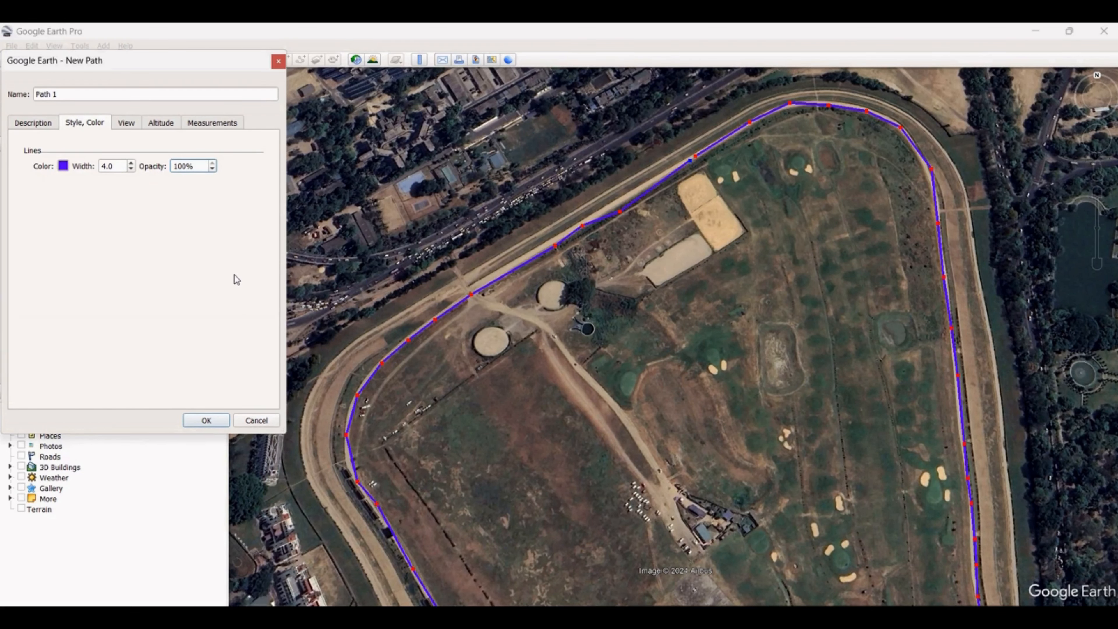
scroll(568, 310, "down", 5)
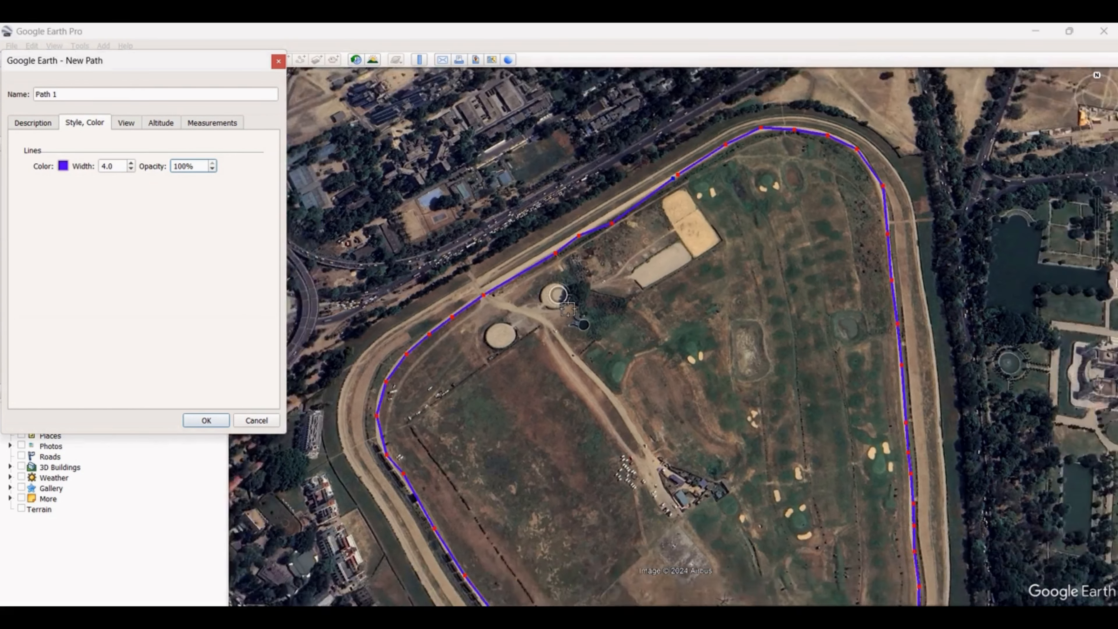
scroll(643, 439, "up", 3)
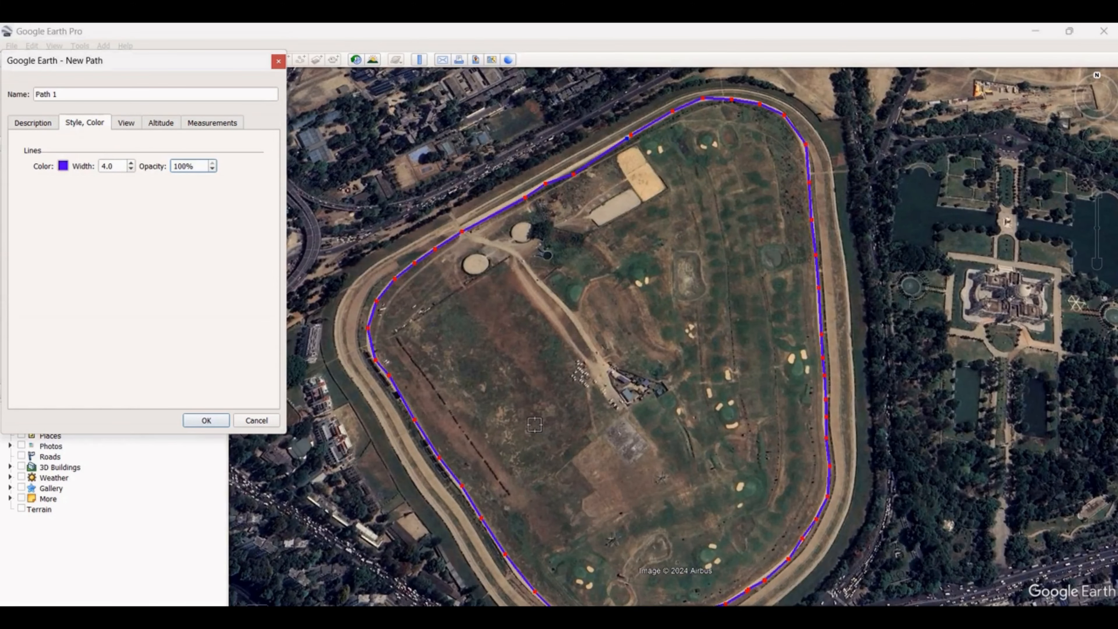
scroll(354, 429, "up", 3)
scroll(564, 407, "down", 2)
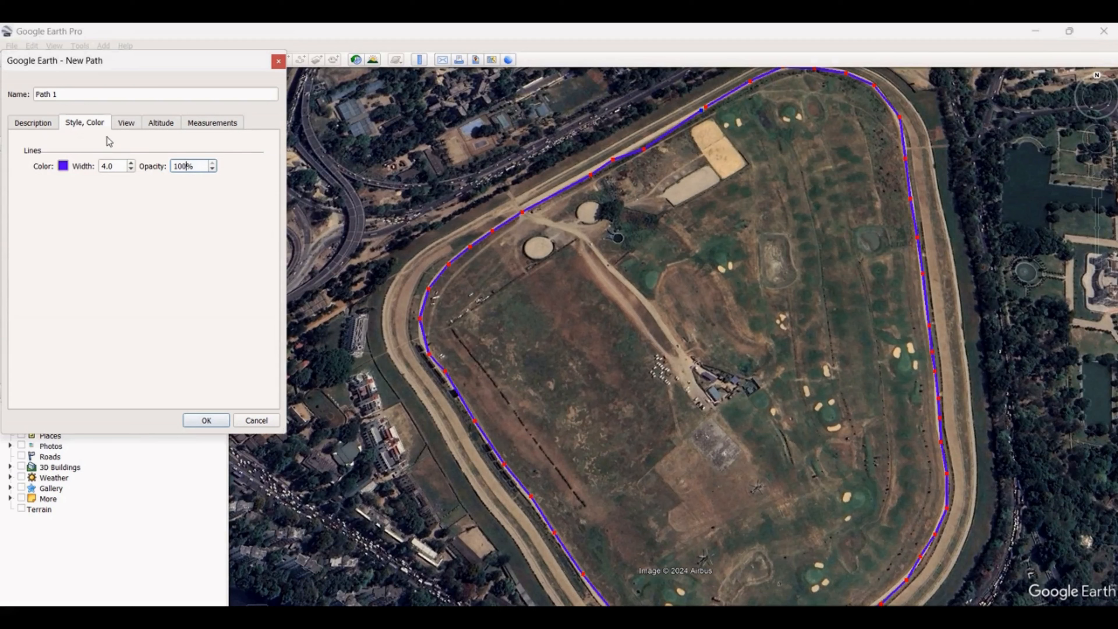
Show the path's measured length in centimeters, meters and kilometers
left_click(215, 124)
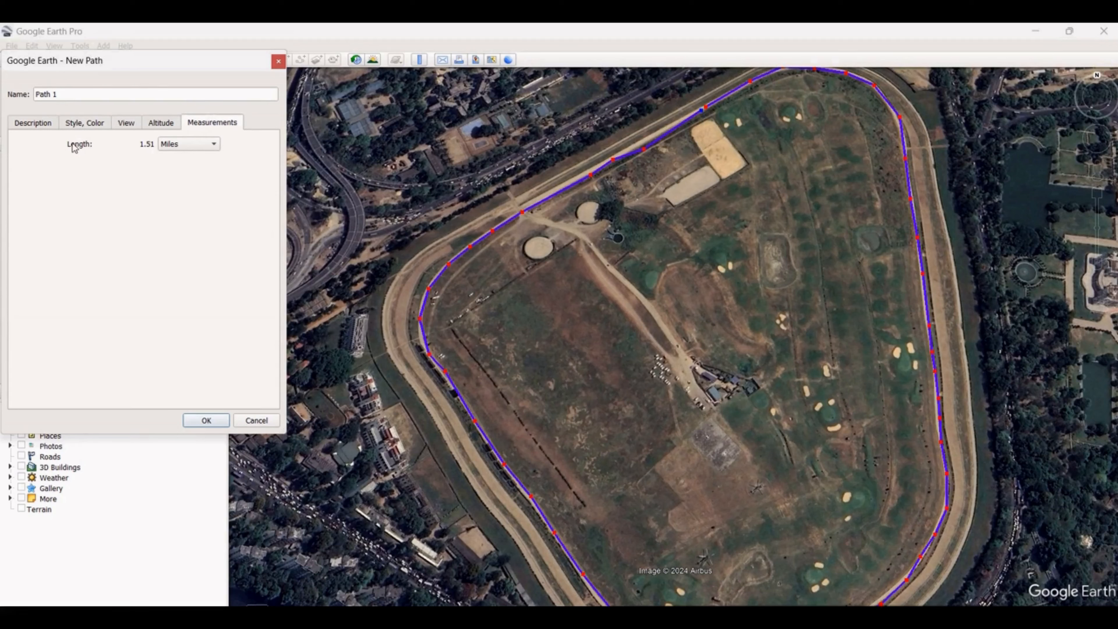
left_click(195, 145)
left_click(196, 64)
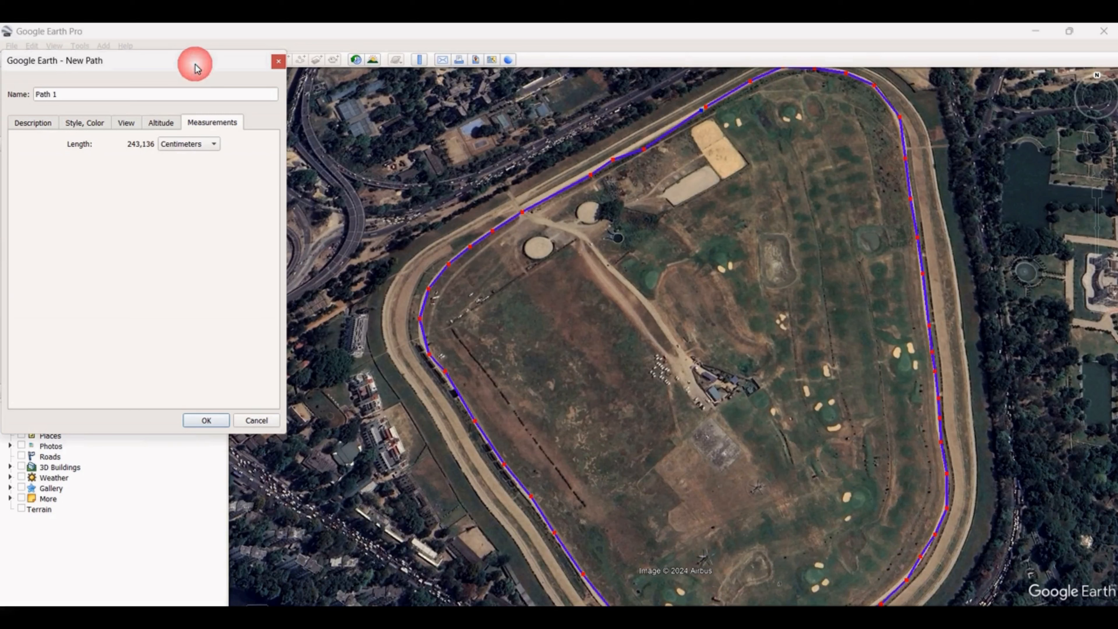
left_click(207, 145)
left_click(188, 168)
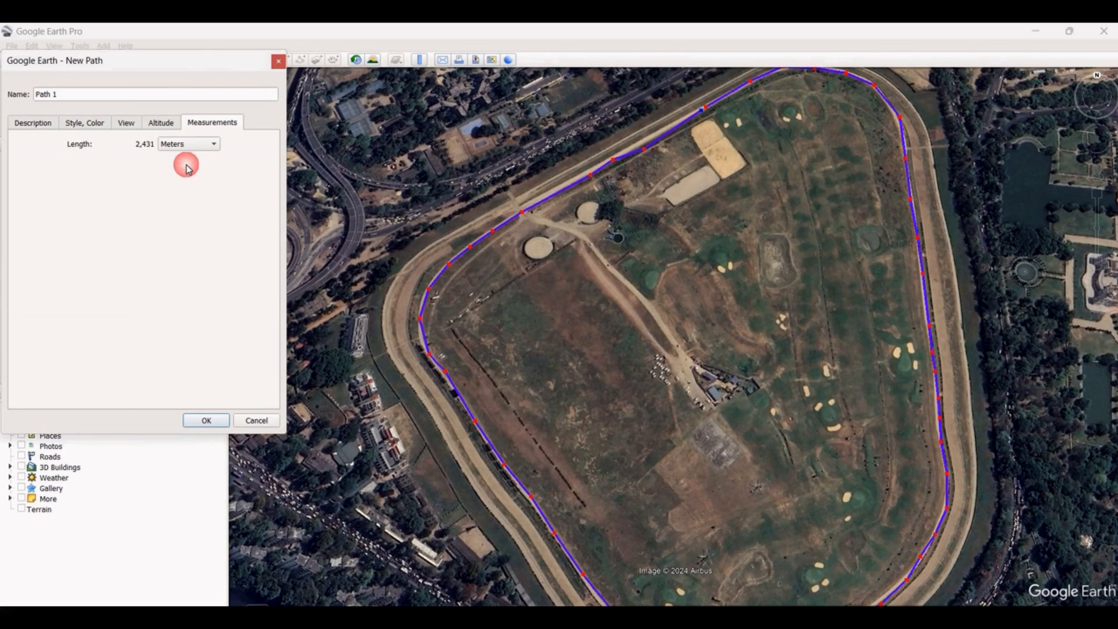
left_click(211, 144)
left_click(196, 160)
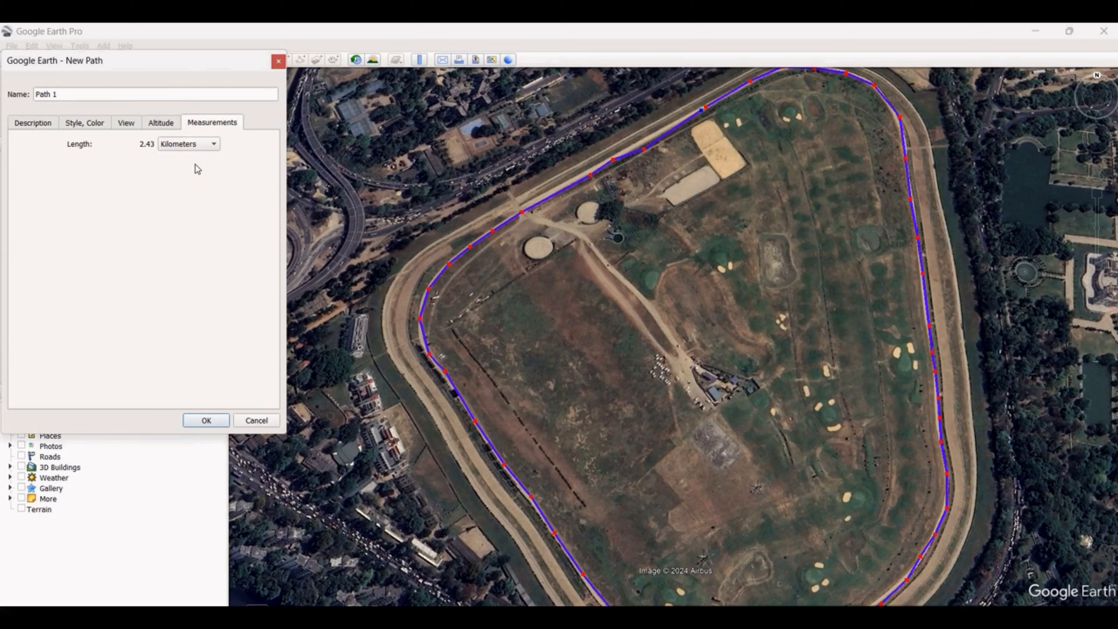
Show the path's length in feet, switch its unit to yards, and save the new path
left_click(204, 150)
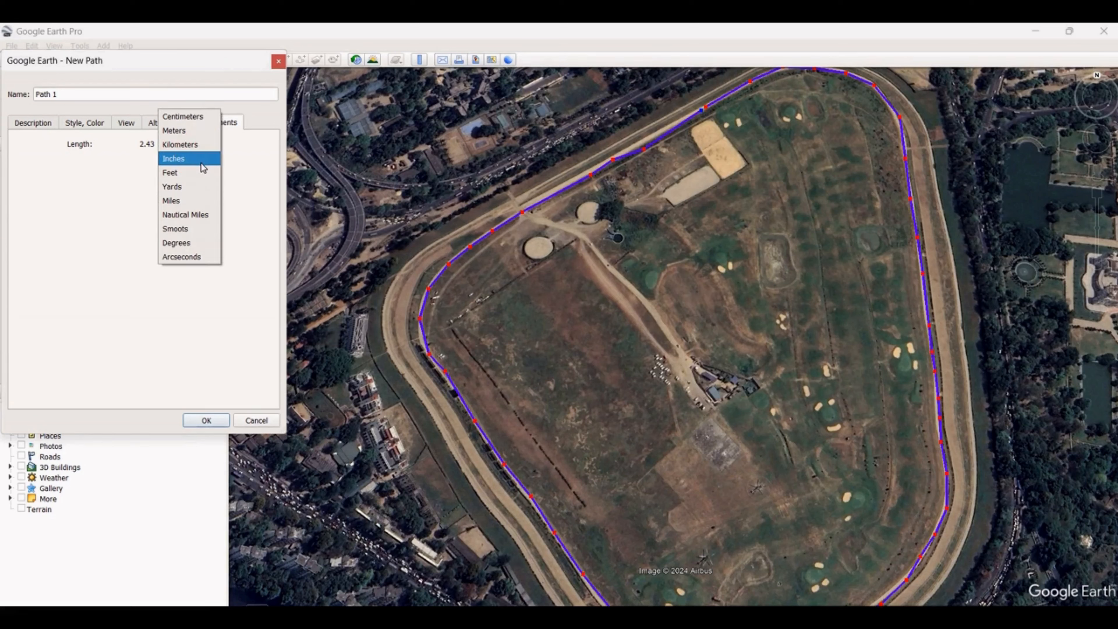
left_click(194, 173)
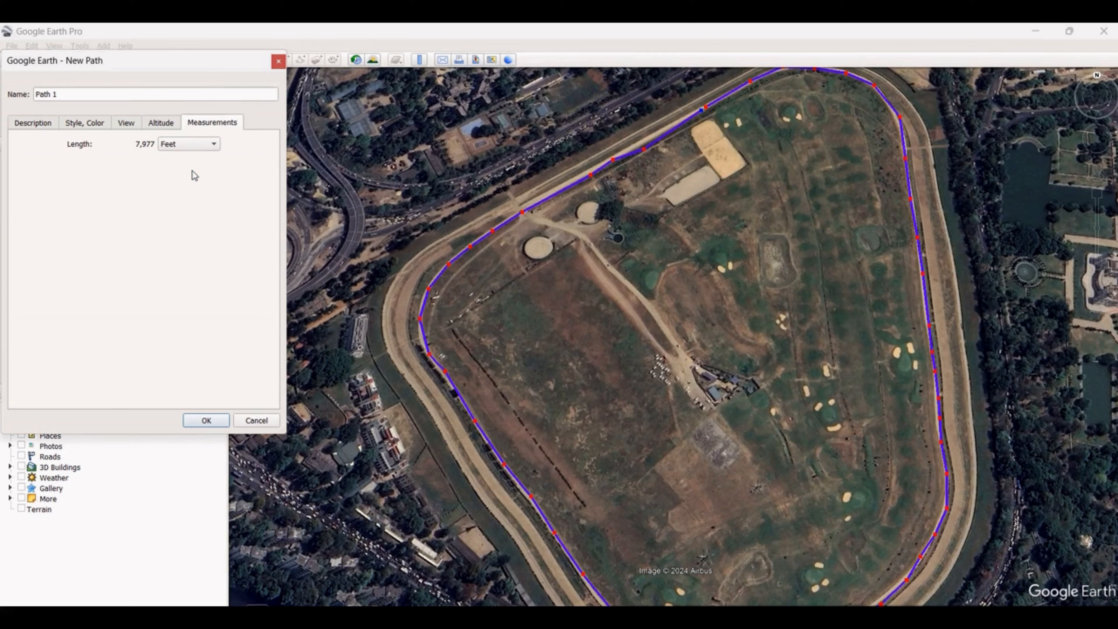
left_click(211, 144)
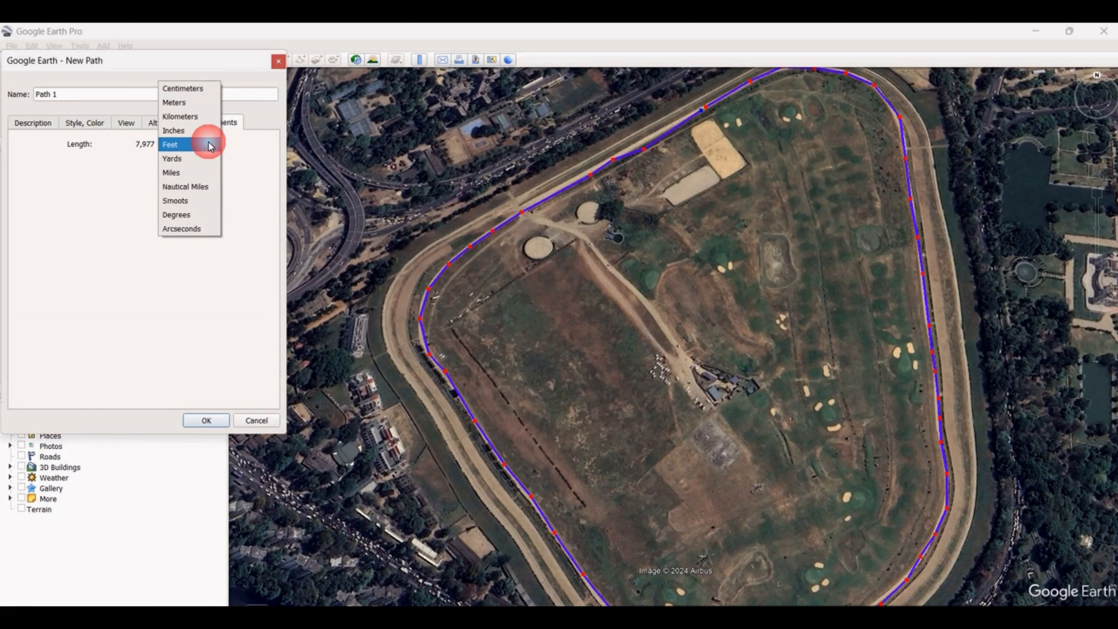
left_click(198, 162)
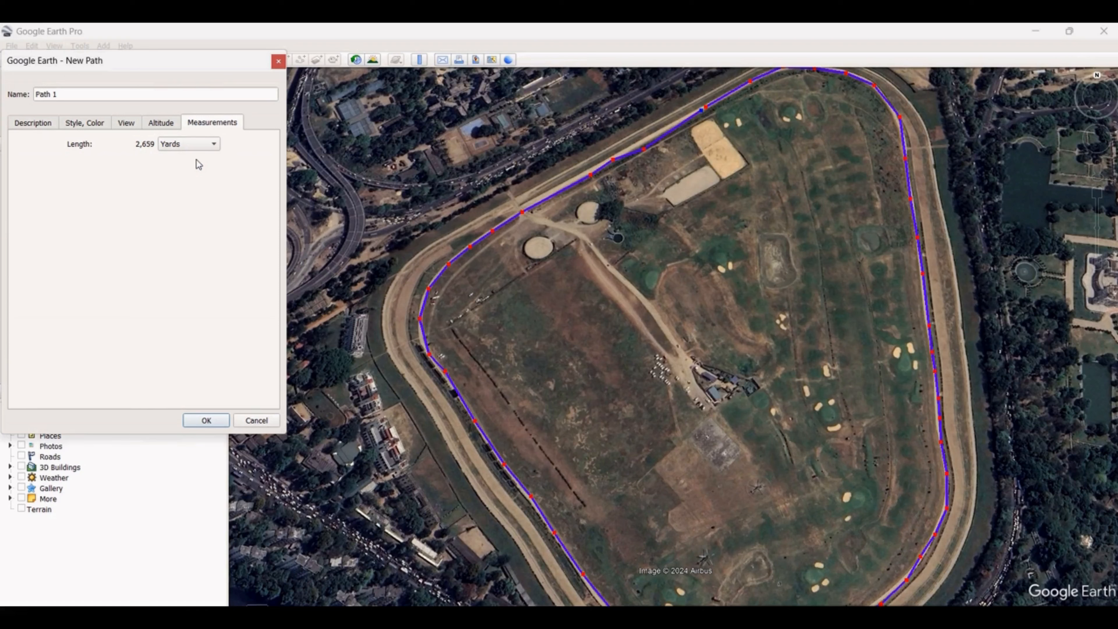
left_click(207, 421)
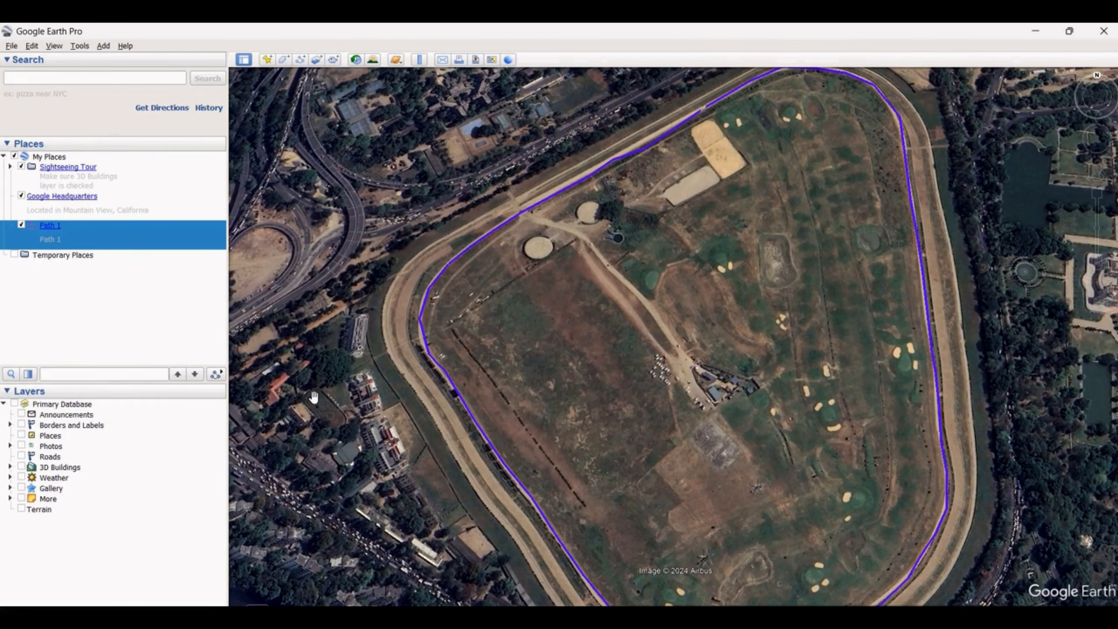
Bring the whole racecourse loop into view and display the description balloon of Path 1
left_click_drag(373, 366, 625, 344)
scroll(426, 321, "down", 1)
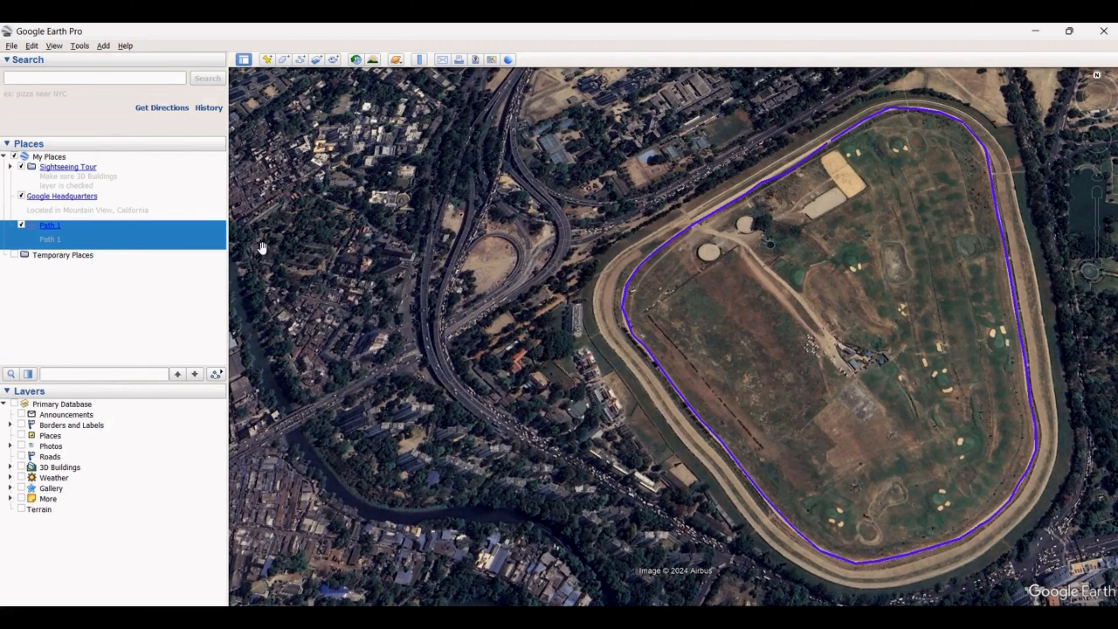
left_click(50, 228)
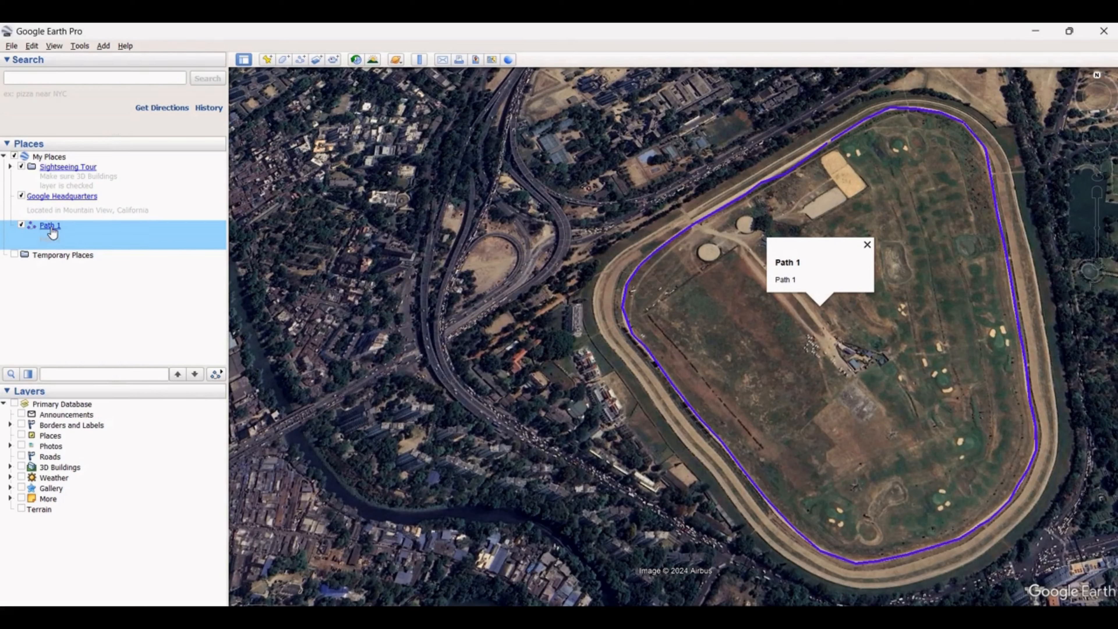
Open the properties of Path 1, review its style, view, altitude and measurement settings, and close them
right_click(52, 233)
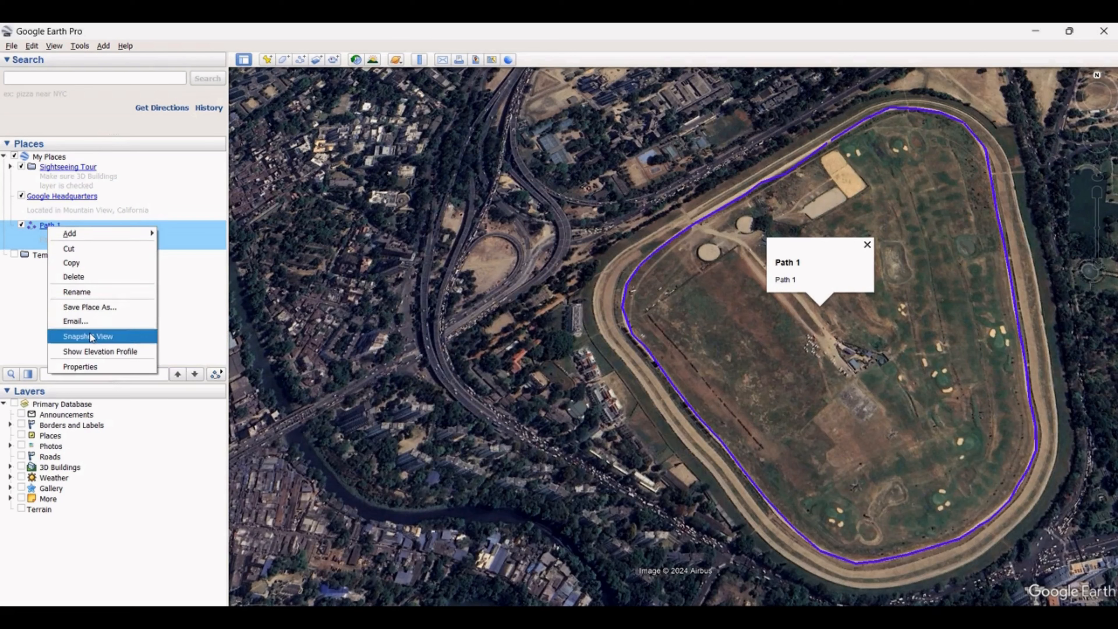
left_click(91, 367)
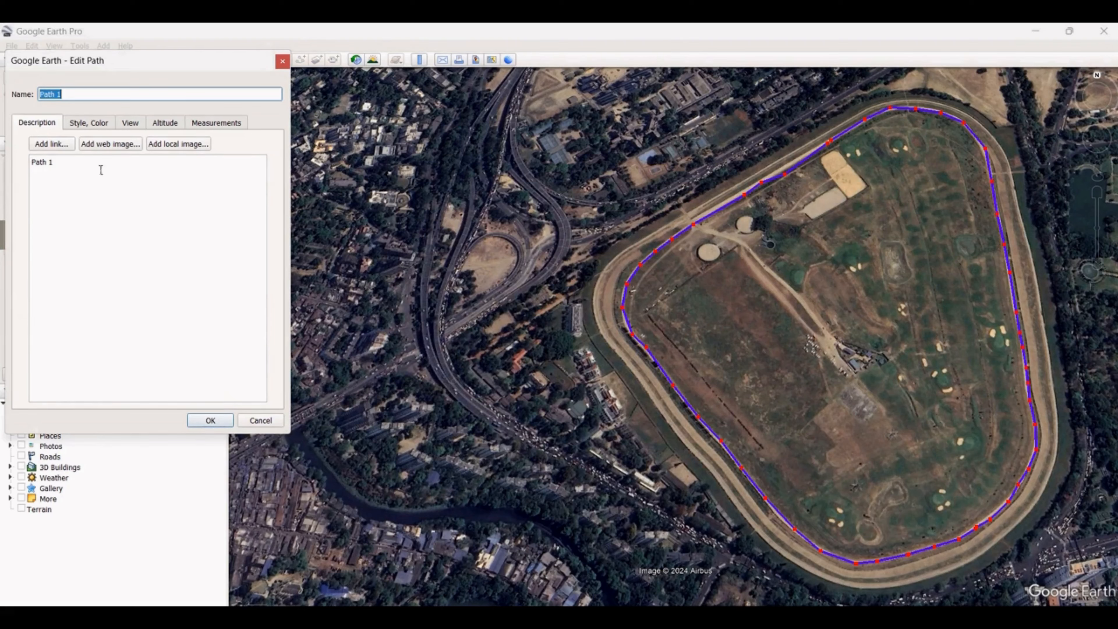
left_click(81, 124)
left_click(130, 123)
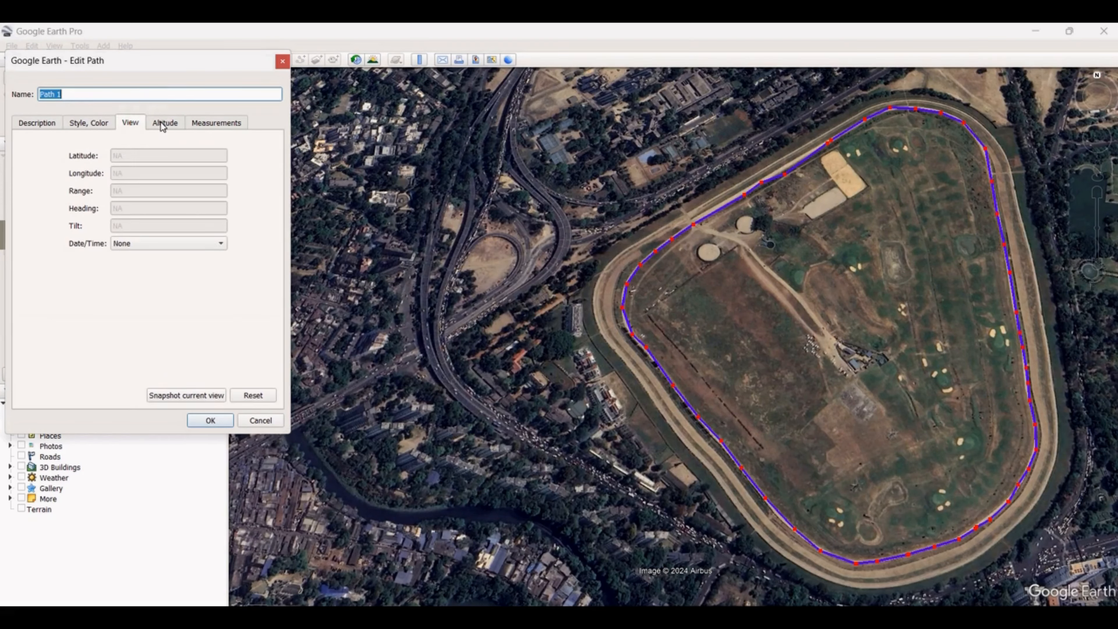
left_click(161, 124)
left_click(218, 120)
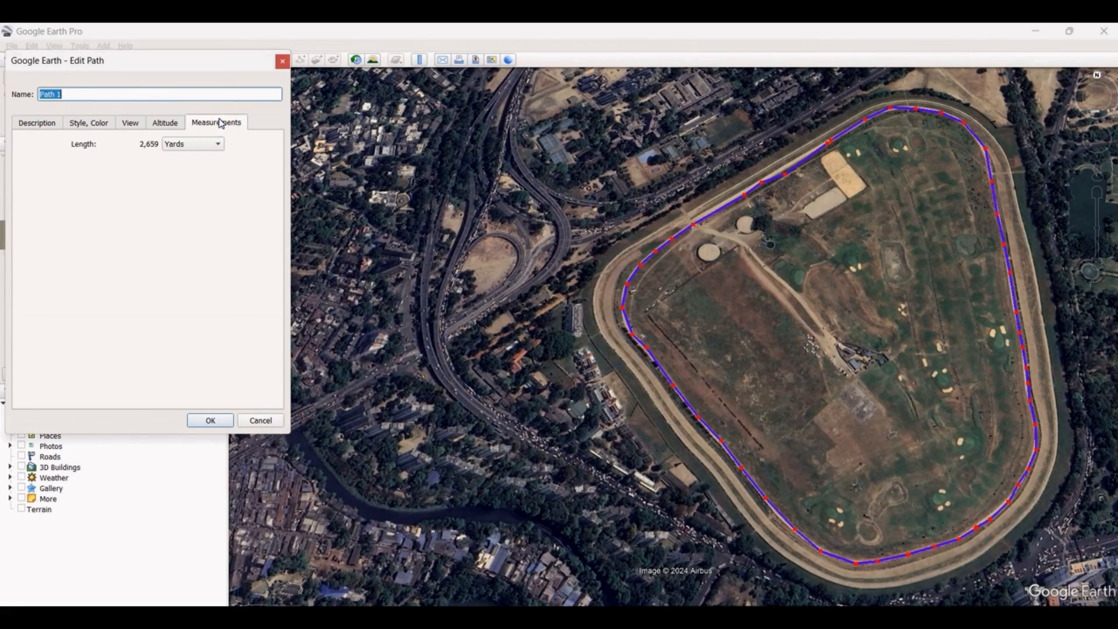
left_click(211, 420)
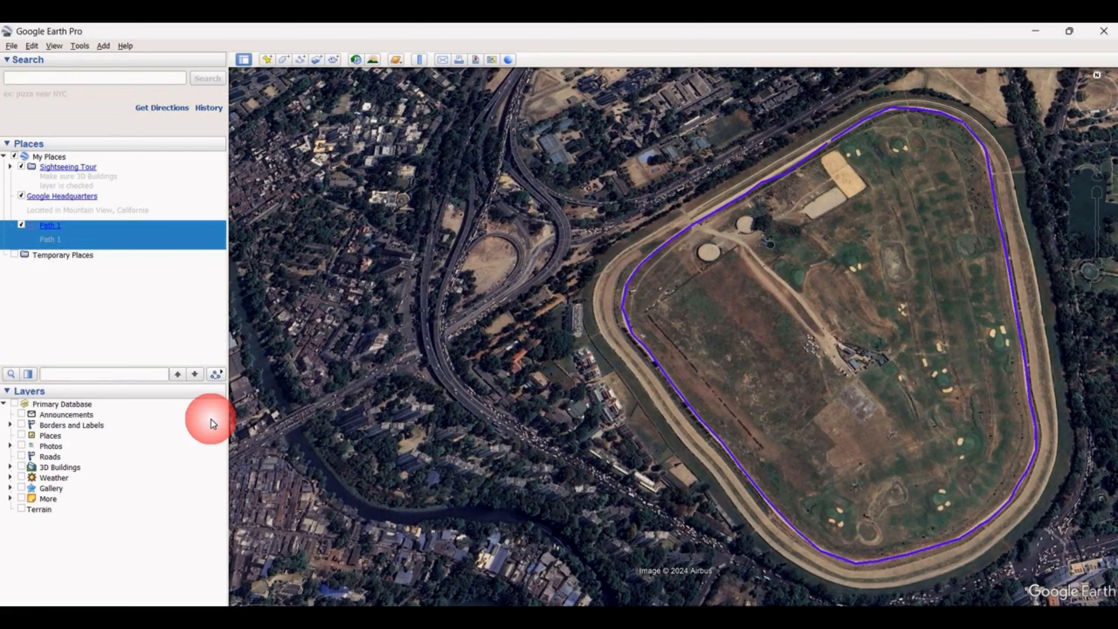
Open the properties of Path 1 from its line on the map and check its description text
right_click(630, 330)
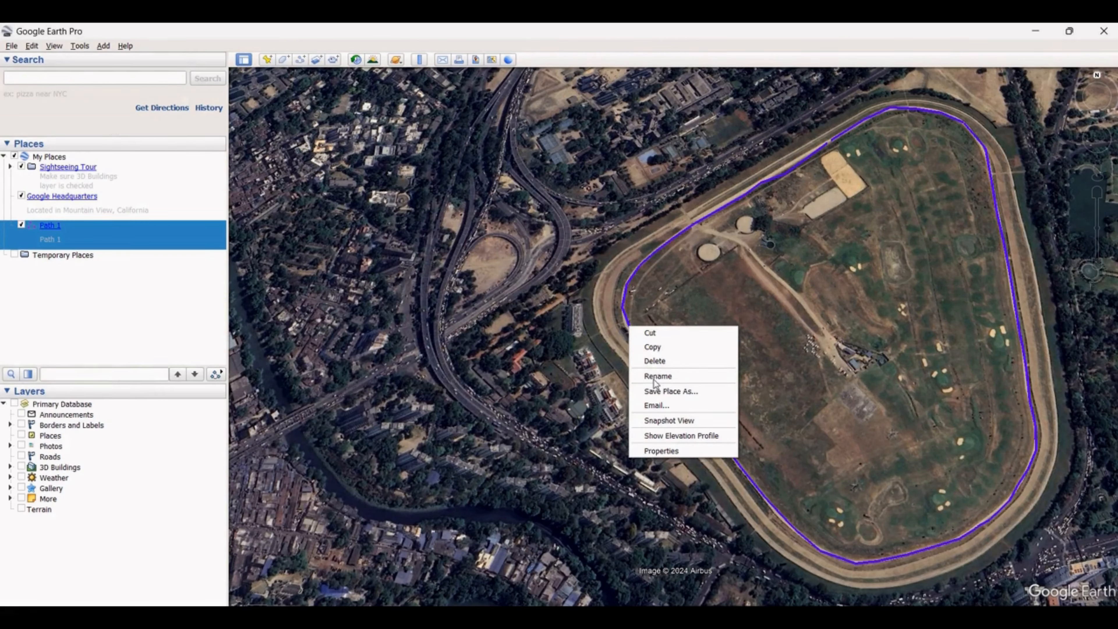
left_click(676, 452)
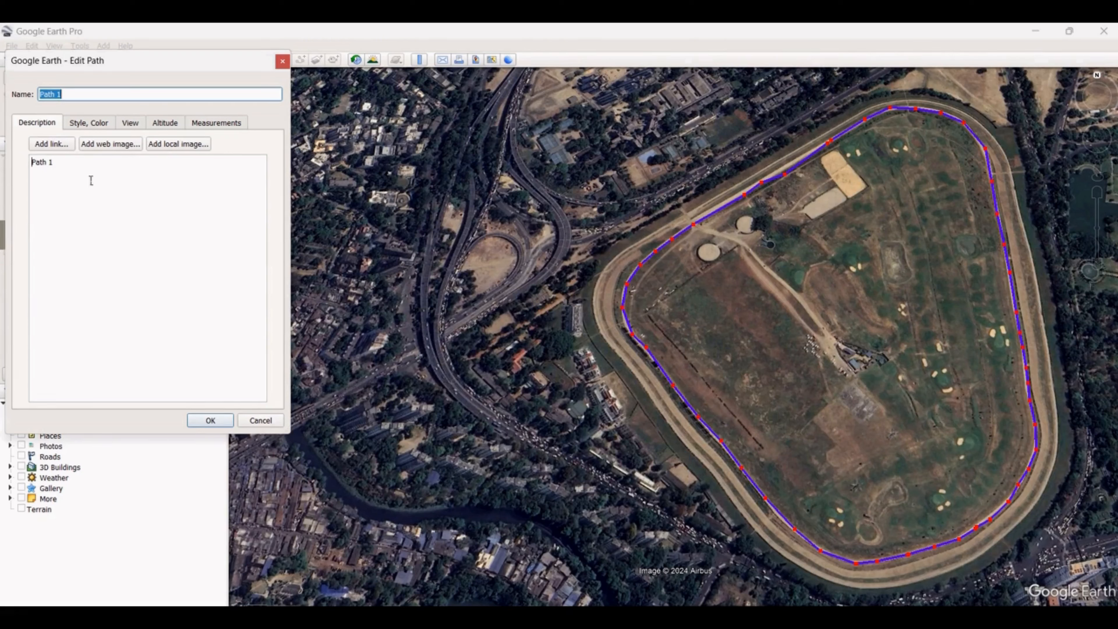
left_click(73, 162)
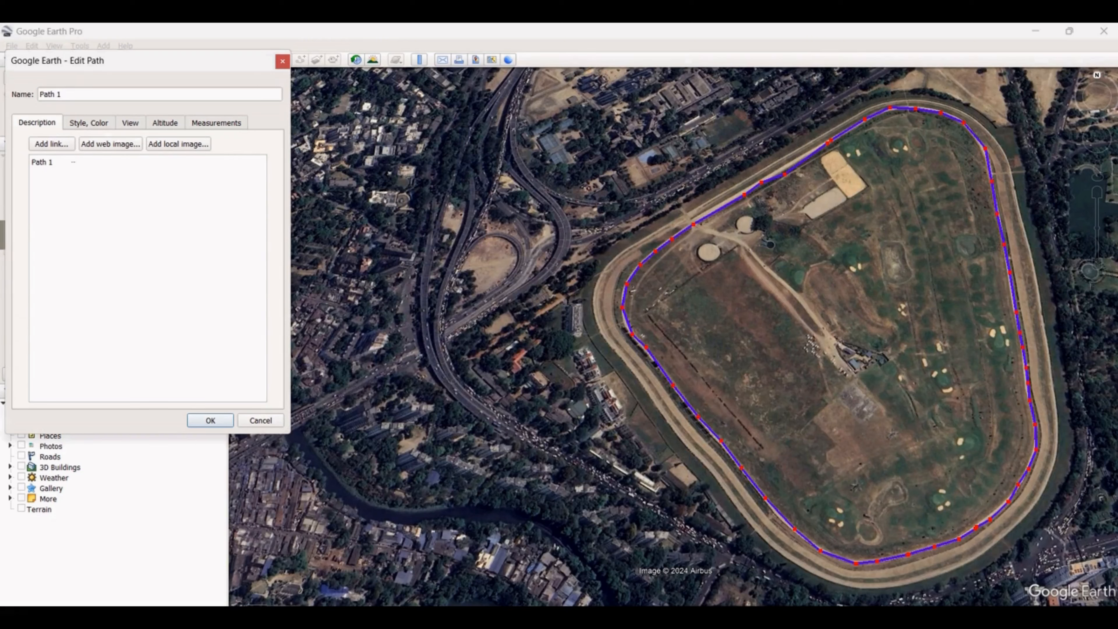
left_click(31, 165)
left_click_drag(74, 167, 19, 171)
left_click(72, 164)
Change the line color of Path 1 to light blue (#00aaff)
left_click(91, 125)
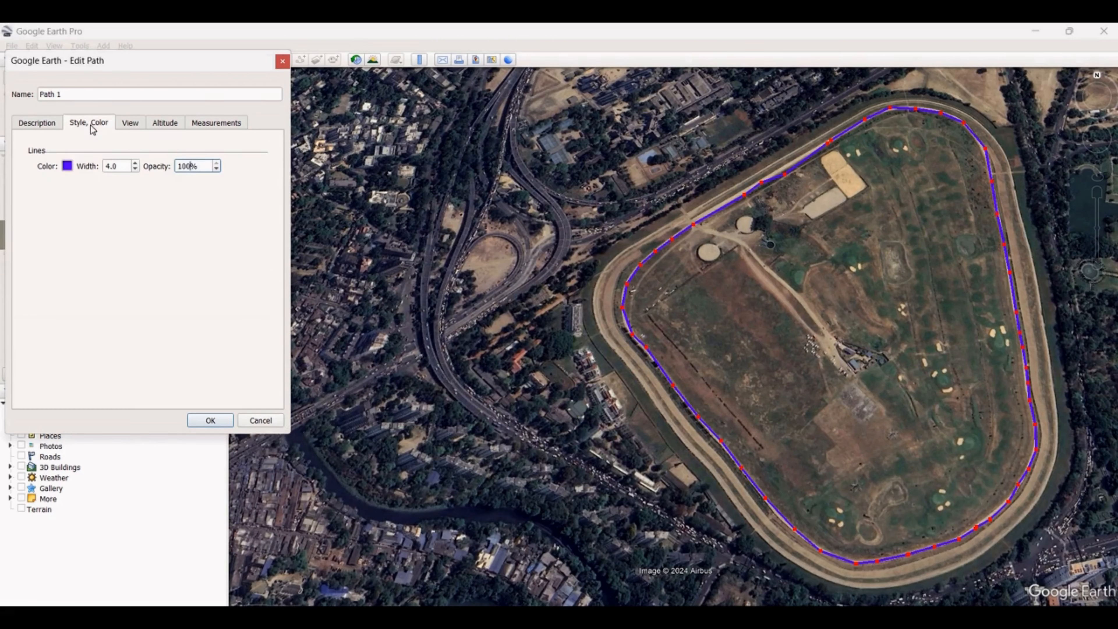
left_click(67, 166)
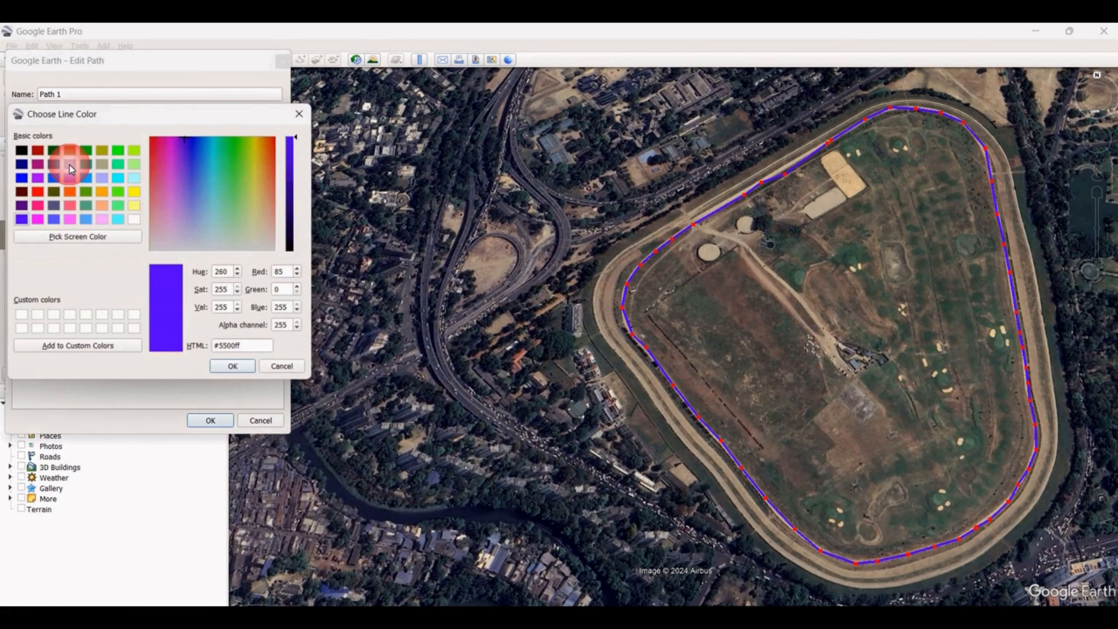
left_click(36, 191)
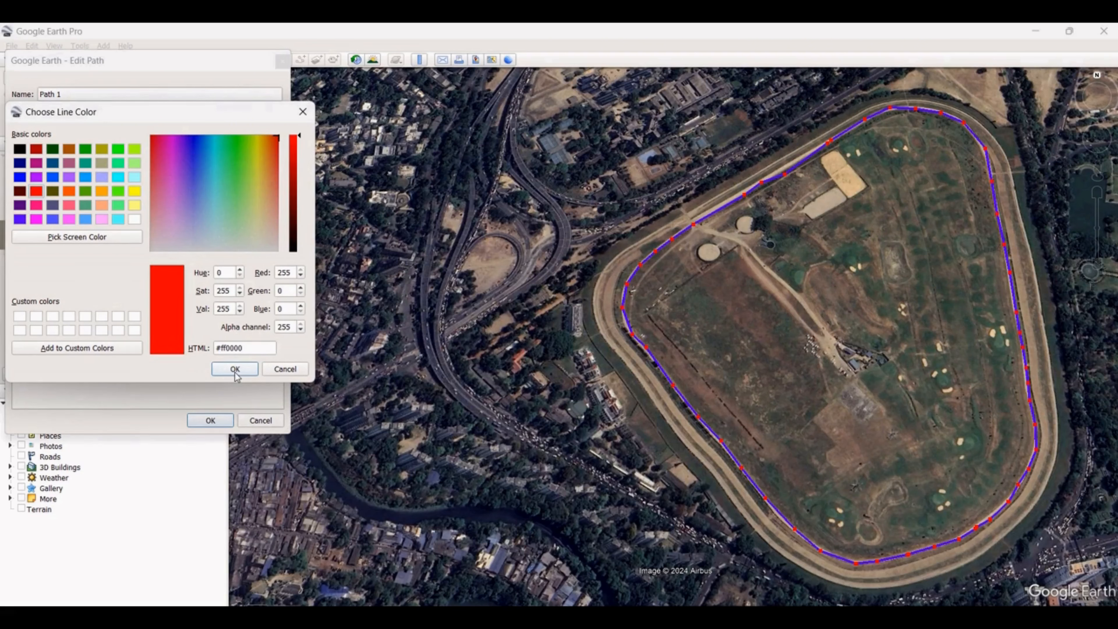
left_click(87, 178)
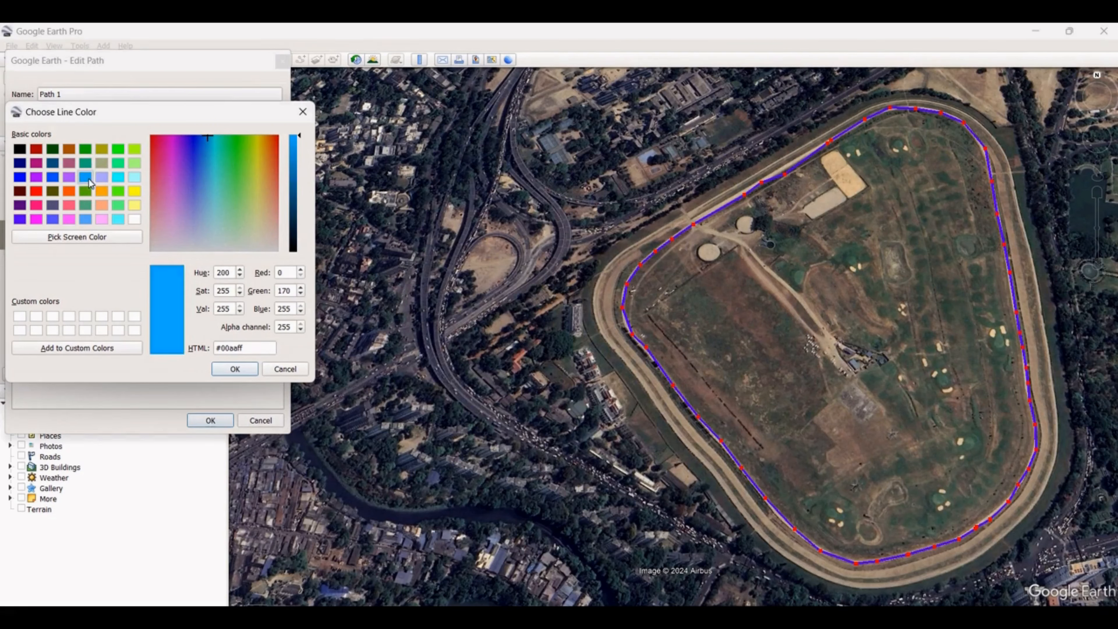
left_click(236, 370)
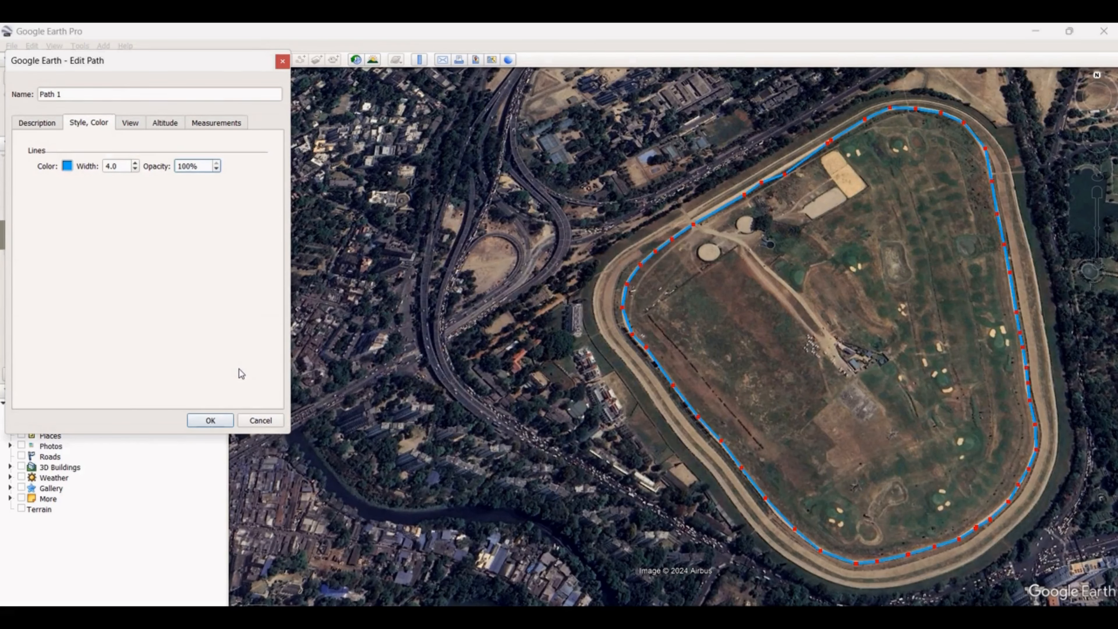
Set the line width of Path 1 to 8.0
double_click(125, 167)
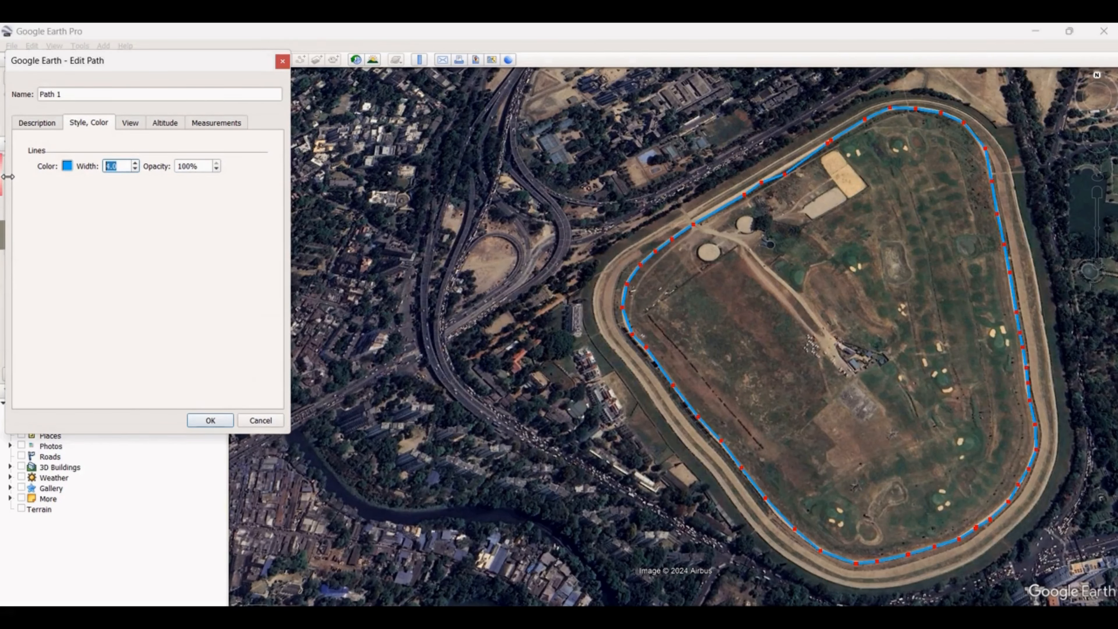
type("5")
left_click(90, 170)
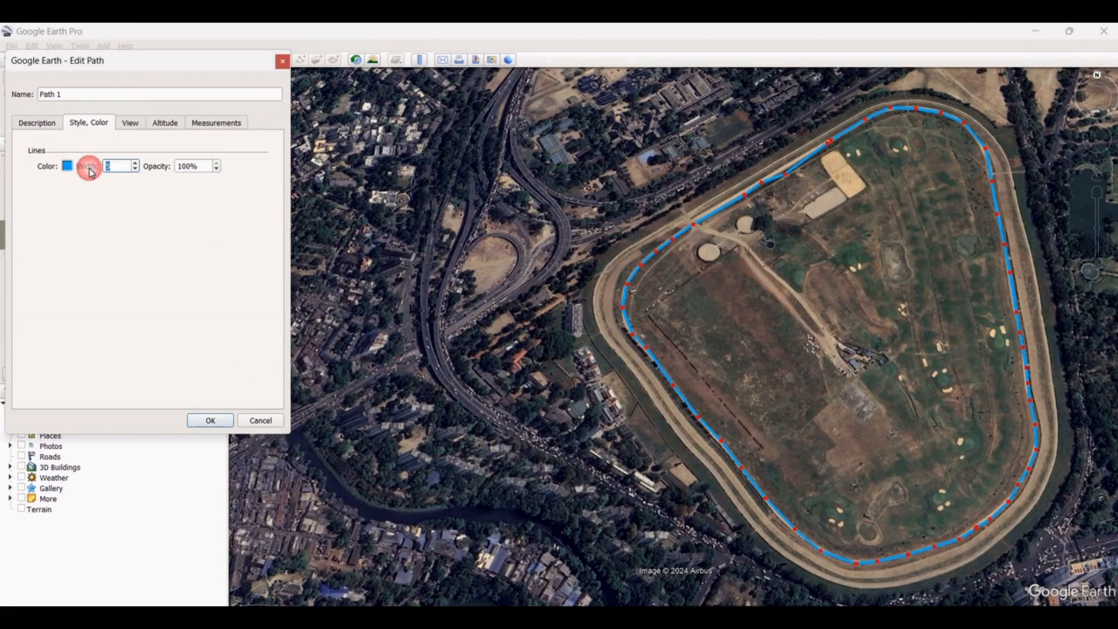
type("8")
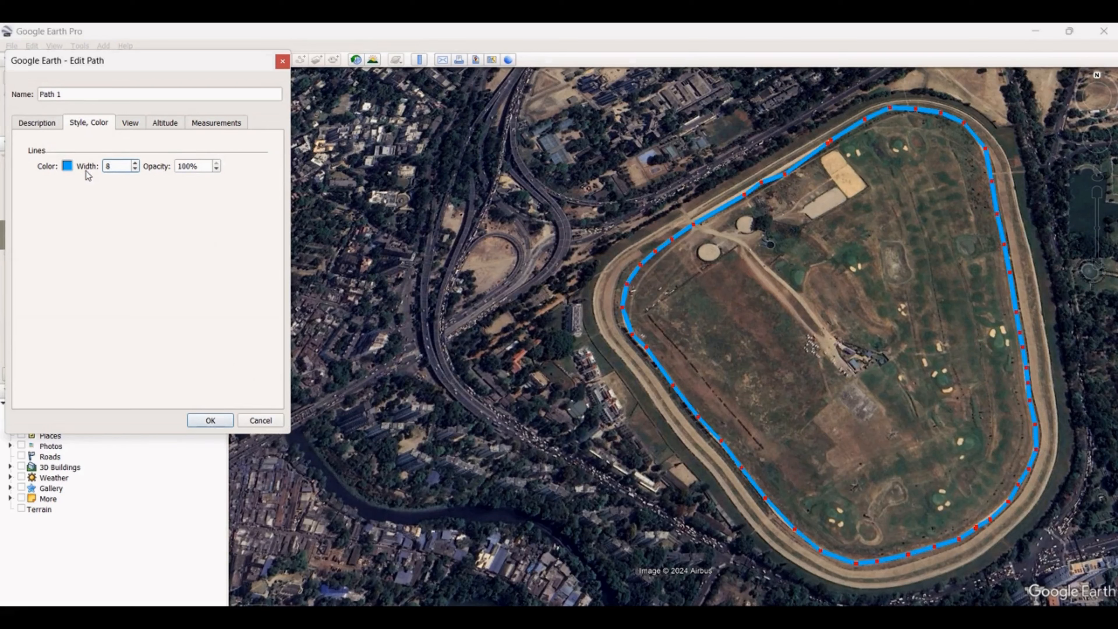
Try a line opacity of 50% for Path 1 and return it to 100%
left_click(207, 167)
type("50")
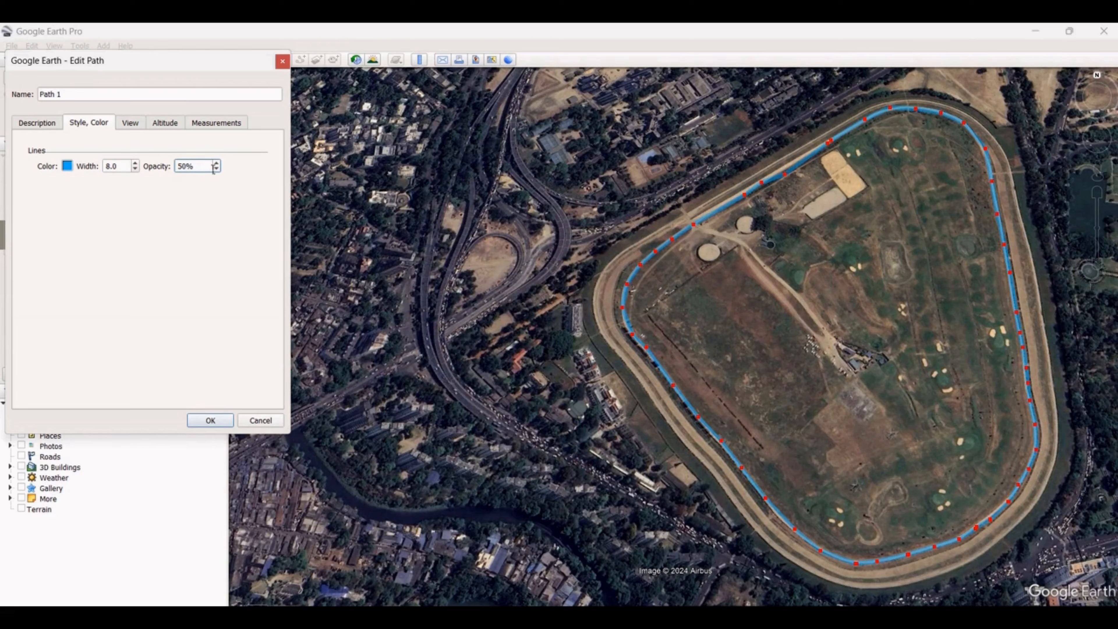
left_click_drag(212, 167, 165, 167)
type("100")
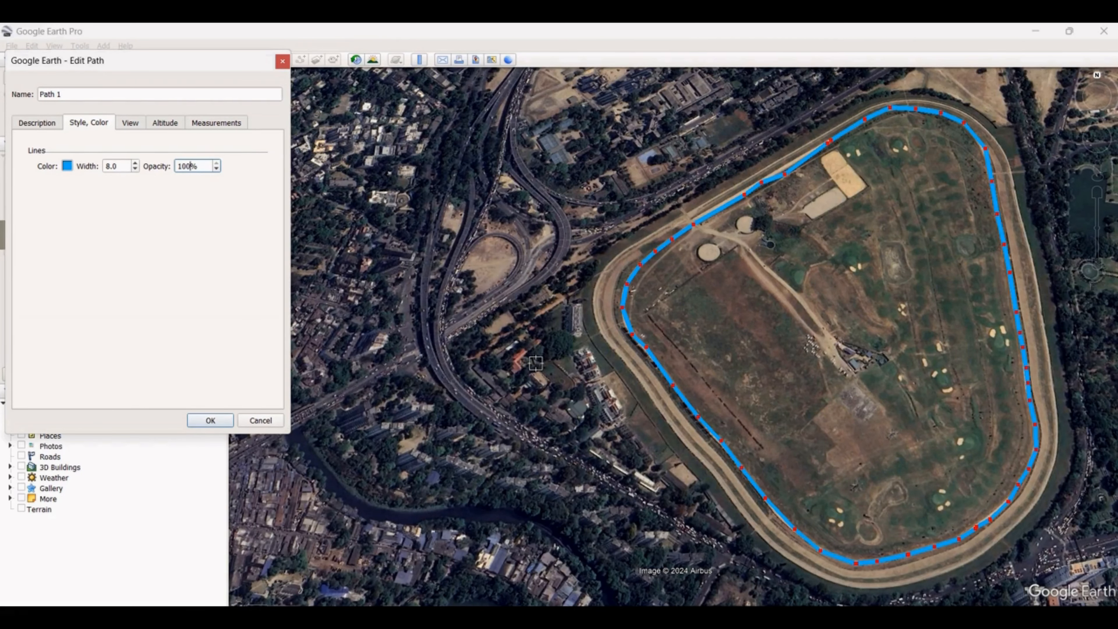
Shift a vertex of Path 1 slightly along the northwestern straight of the racecourse
scroll(749, 353, "down", 3)
scroll(741, 373, "up", 2)
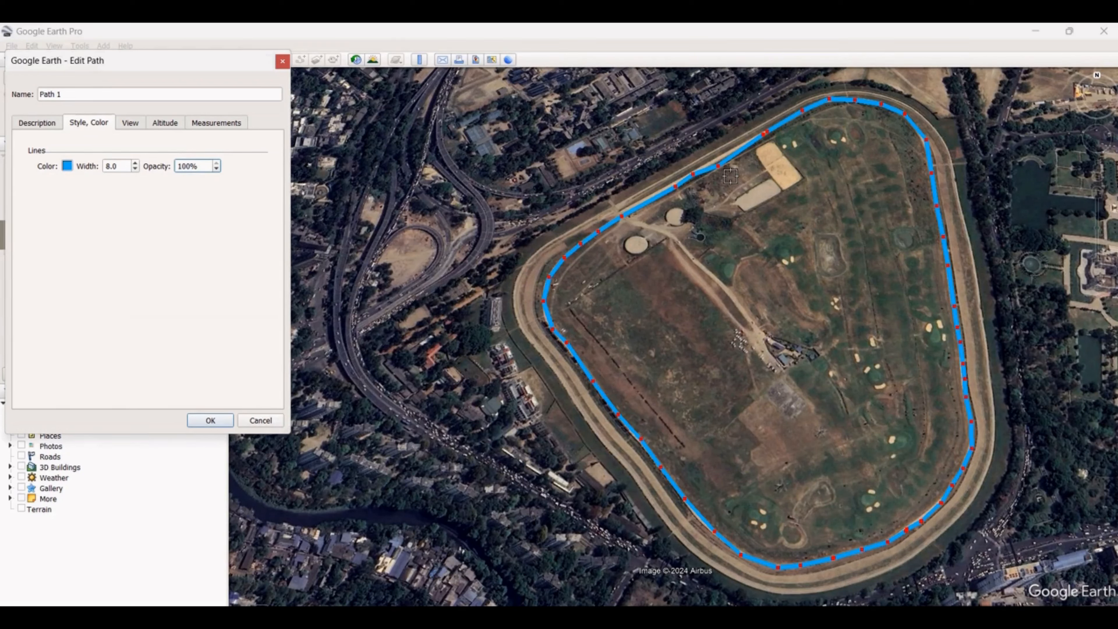
left_click_drag(719, 166, 720, 160)
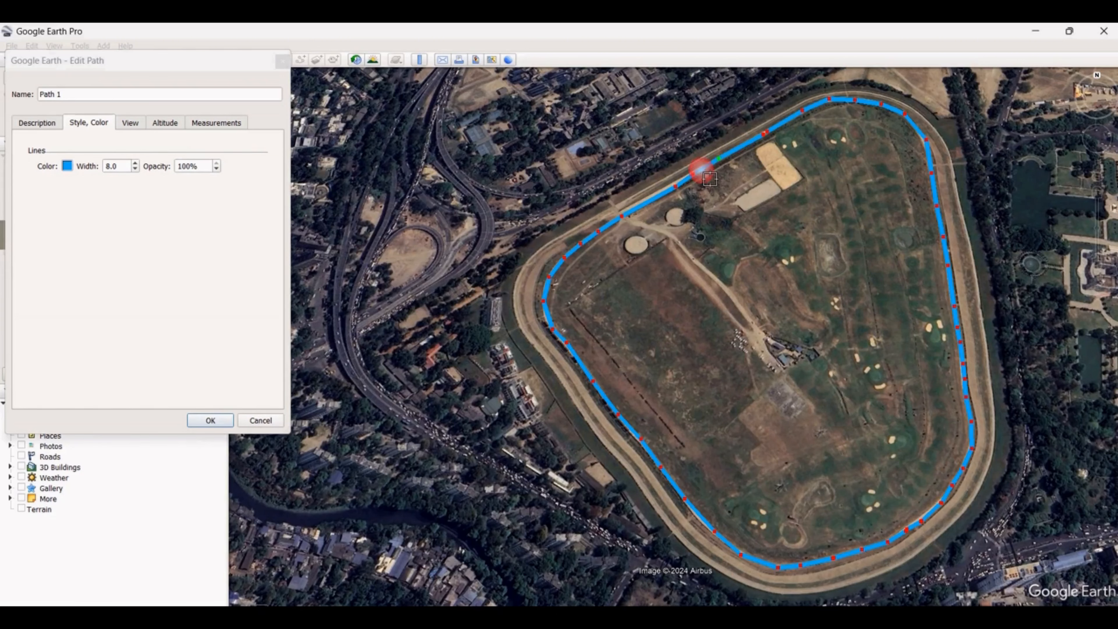
scroll(730, 560, "up", 3)
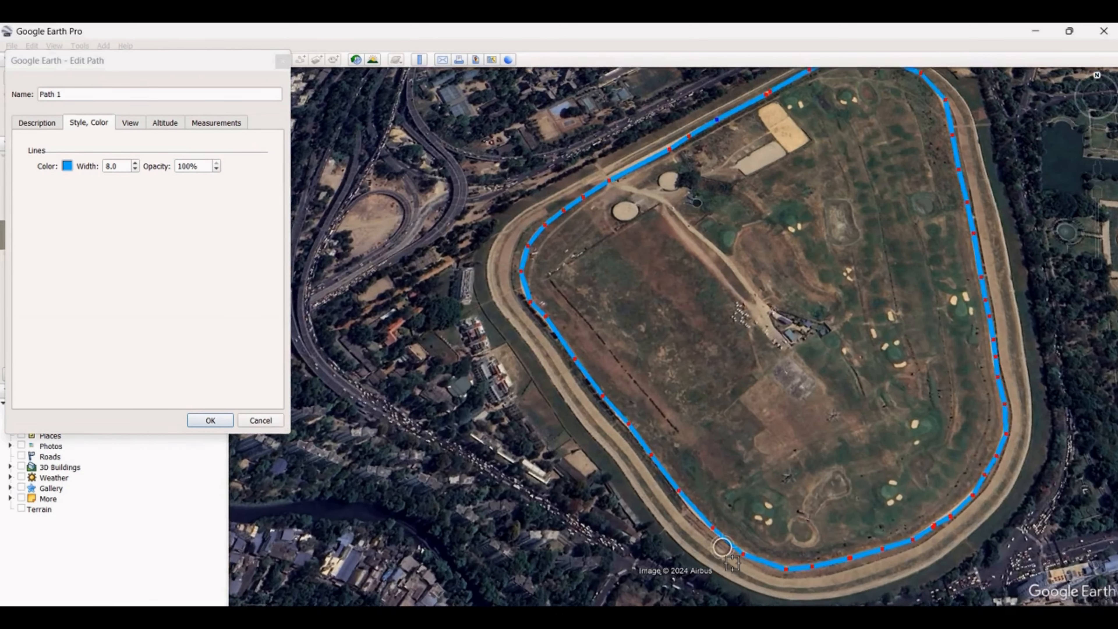
scroll(729, 562, "down", 3)
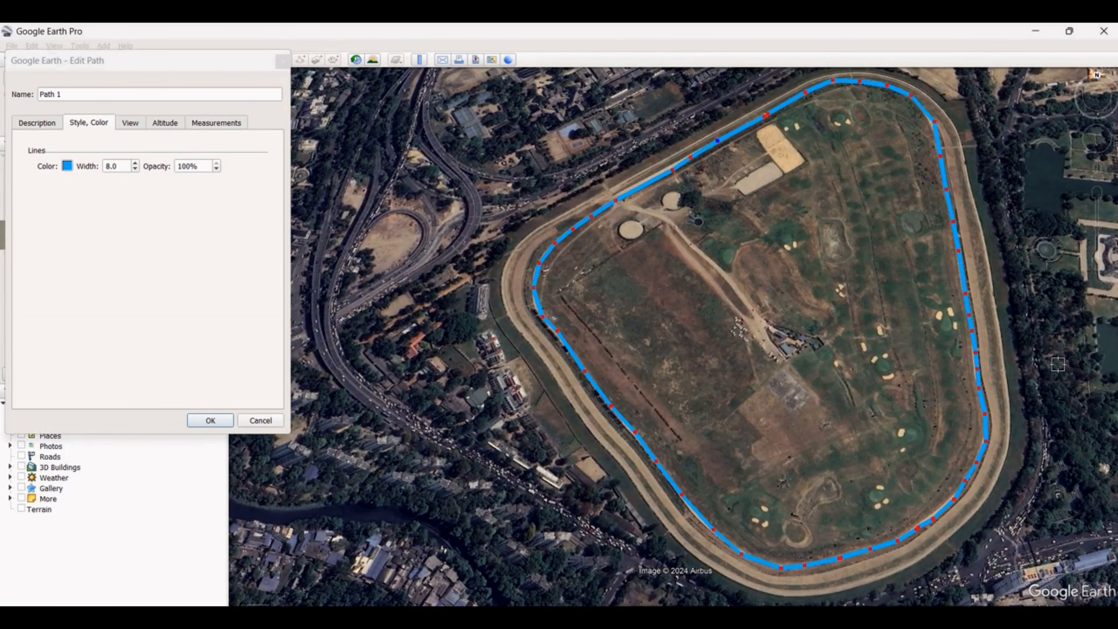
Adjust several vertices of Path 1 along the eastern side and the southeastern bend to follow the inner edge of the track
scroll(996, 412, "up", 5)
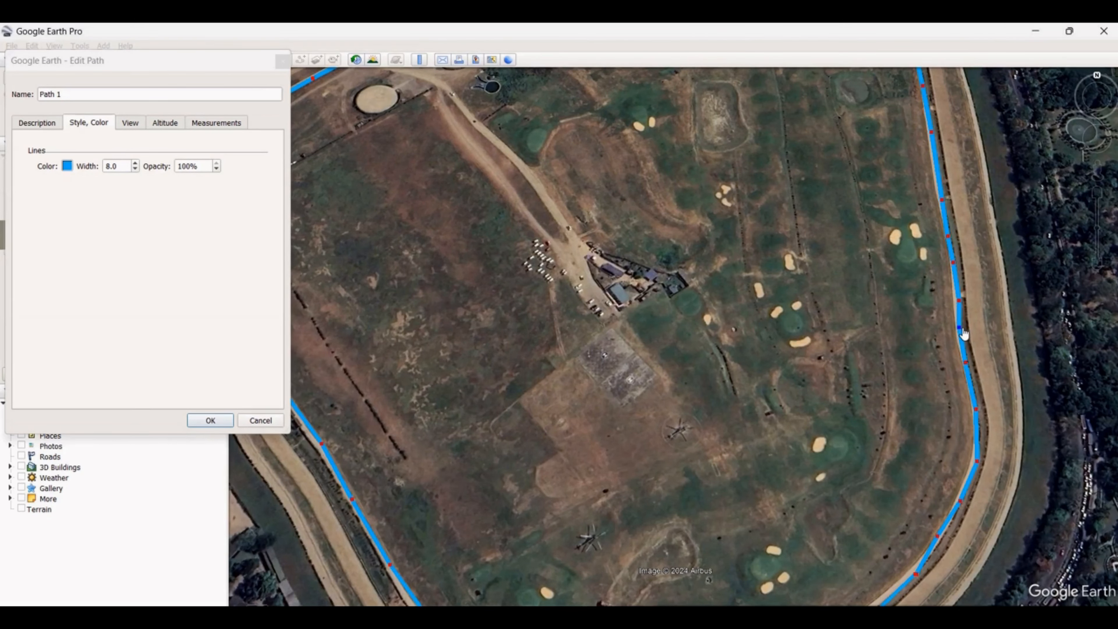
left_click_drag(965, 328, 959, 306)
scroll(873, 320, "down", 2)
scroll(966, 419, "up", 2)
left_click_drag(952, 429, 948, 426)
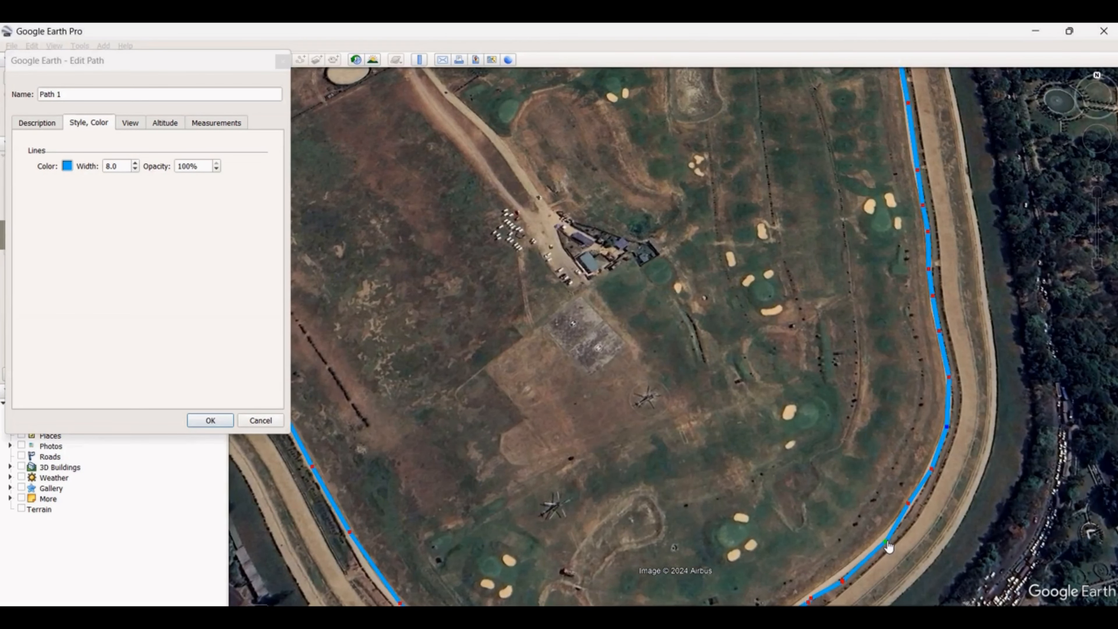
left_click(877, 535)
left_click_drag(876, 535, 876, 543)
scroll(863, 445, "down", 2)
scroll(797, 442, "down", 2)
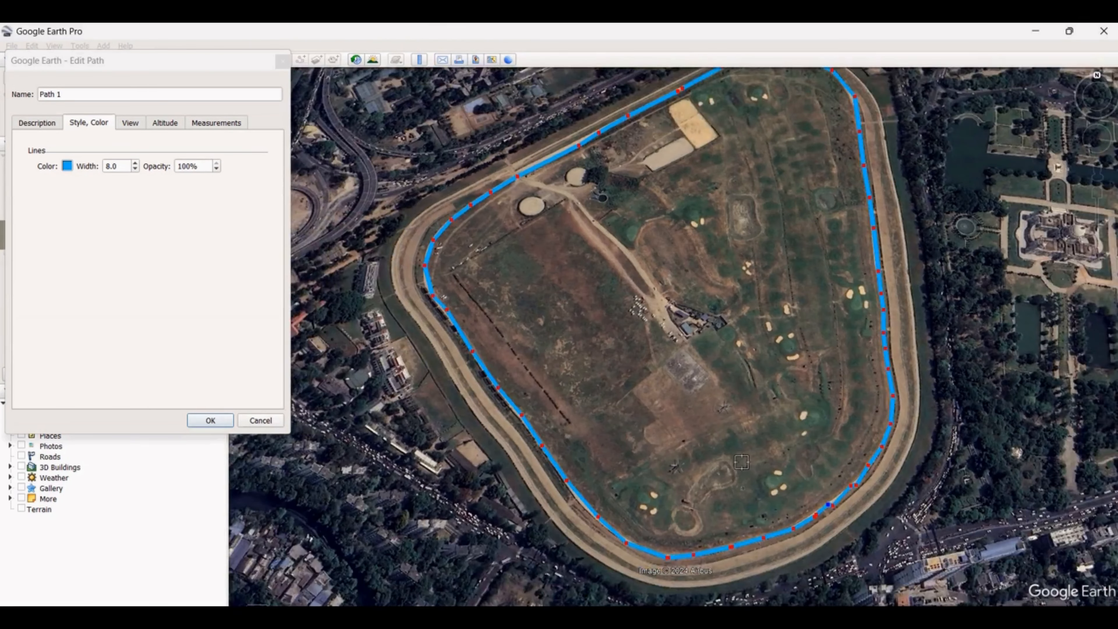
Move a vertex on the southwestern side of Path 1 closer to the track and accept the path edits
scroll(658, 415, "up", 4)
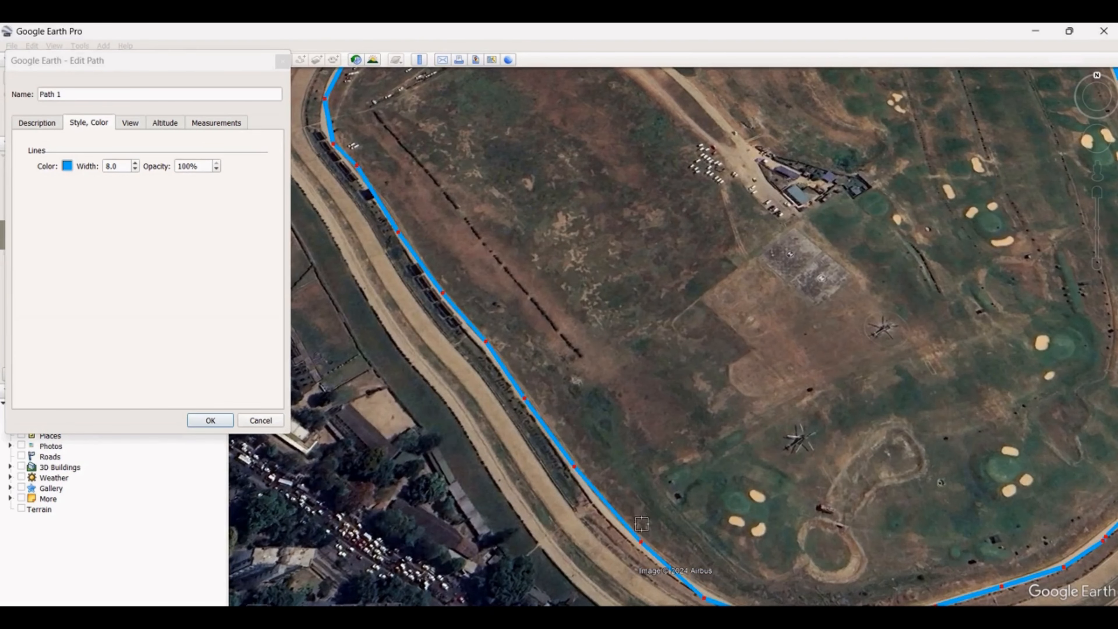
left_click_drag(641, 542, 622, 534)
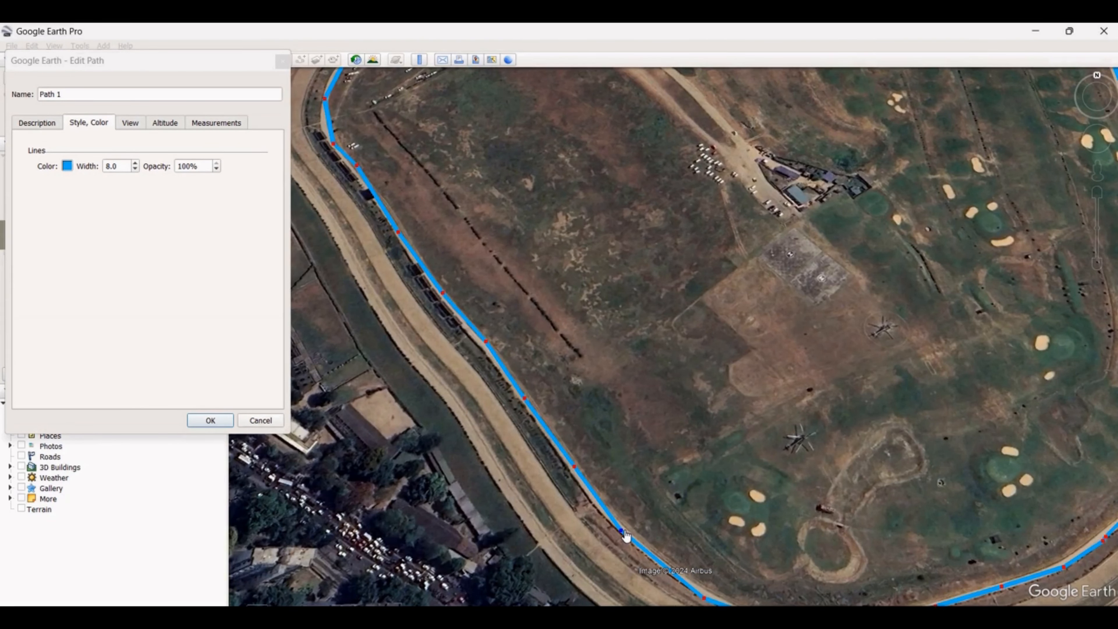
scroll(705, 399, "down", 3)
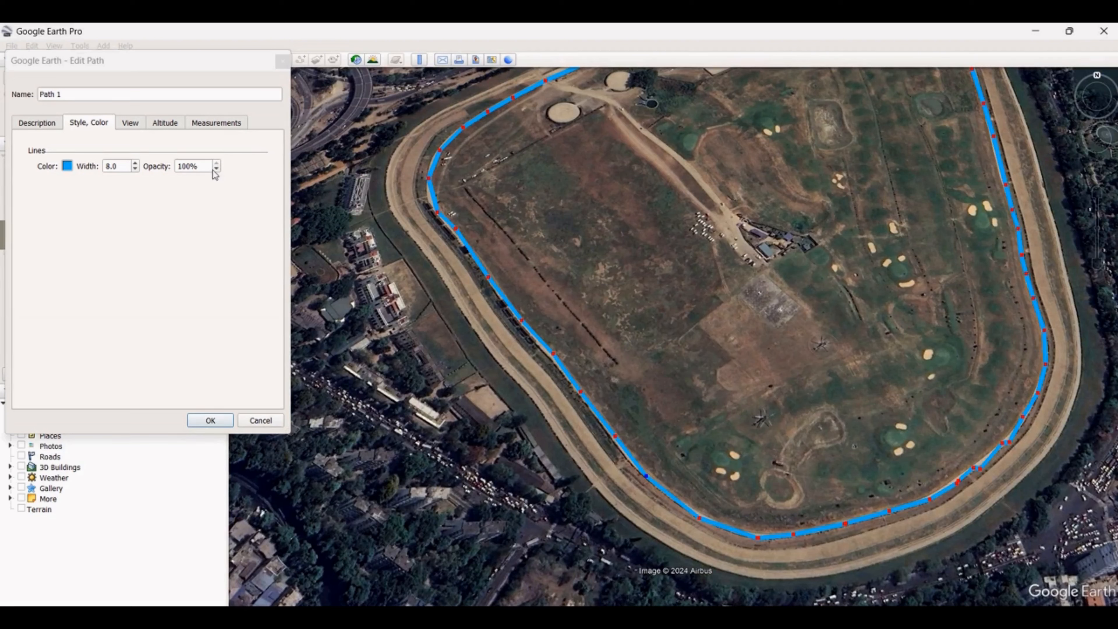
left_click(133, 61)
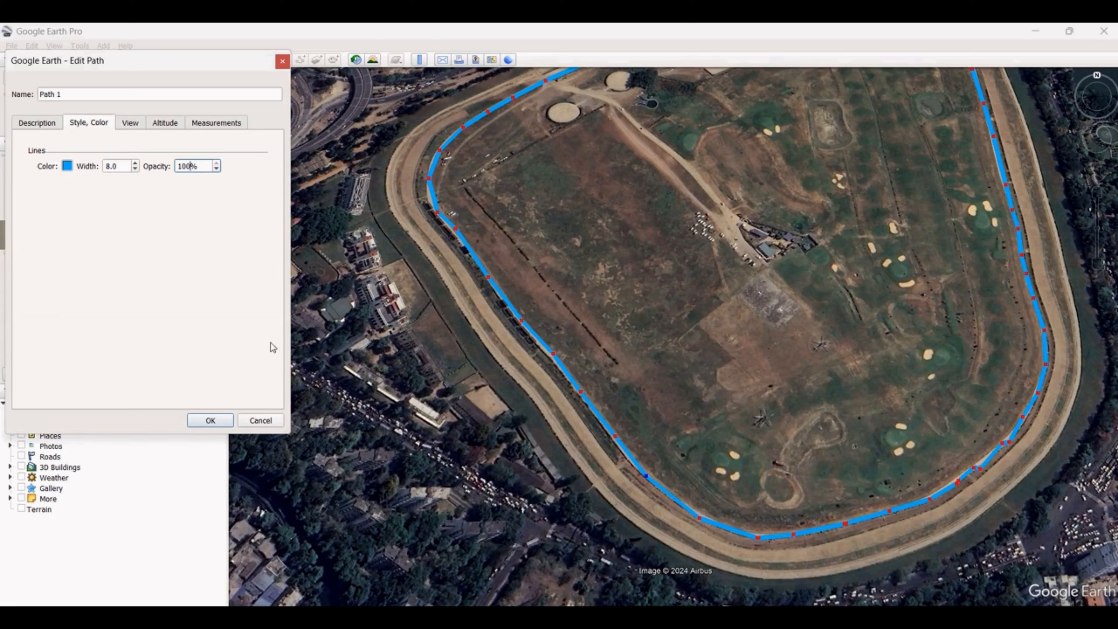
left_click(209, 421)
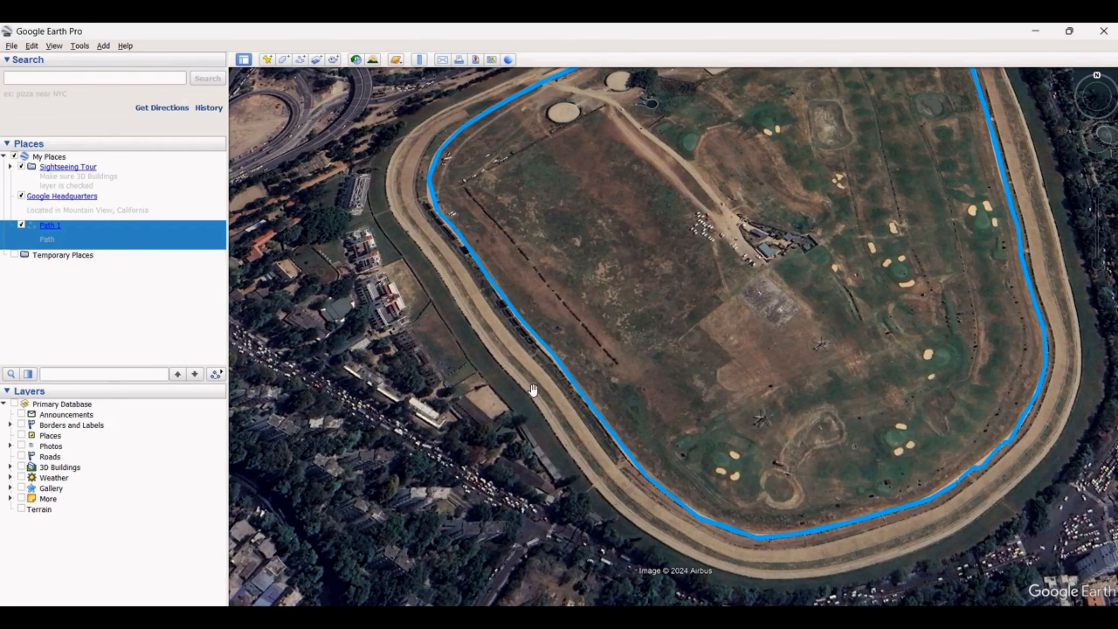
Save Path 1 as the KMZ file Path 1.kmz in the Downloads folder
scroll(534, 383, "down", 2)
left_click_drag(603, 360, 716, 418)
left_click(656, 409)
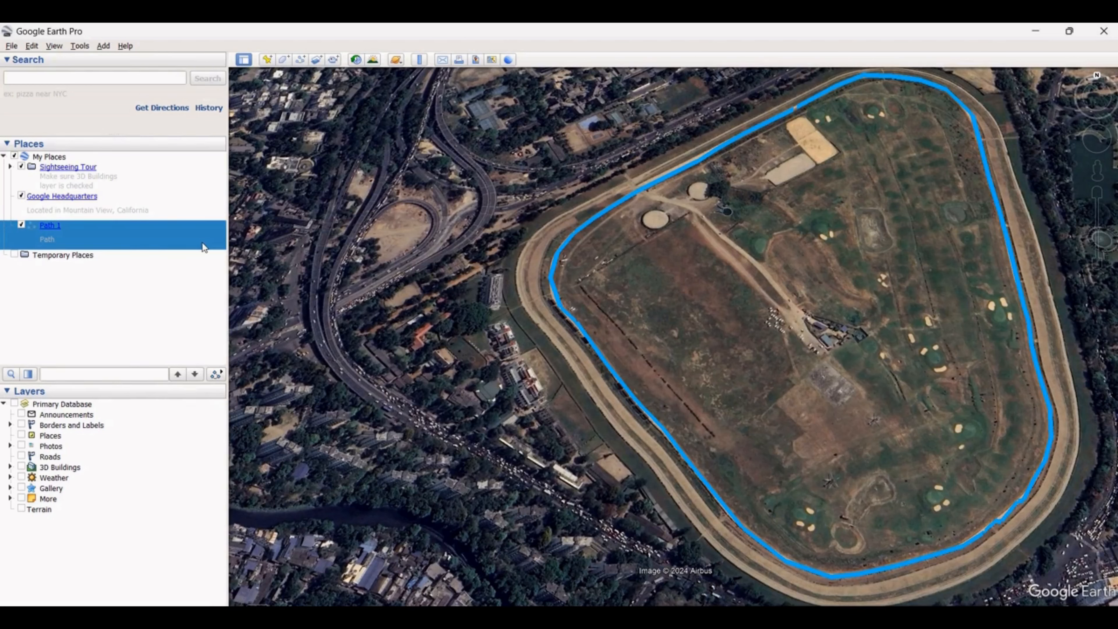
right_click(49, 233)
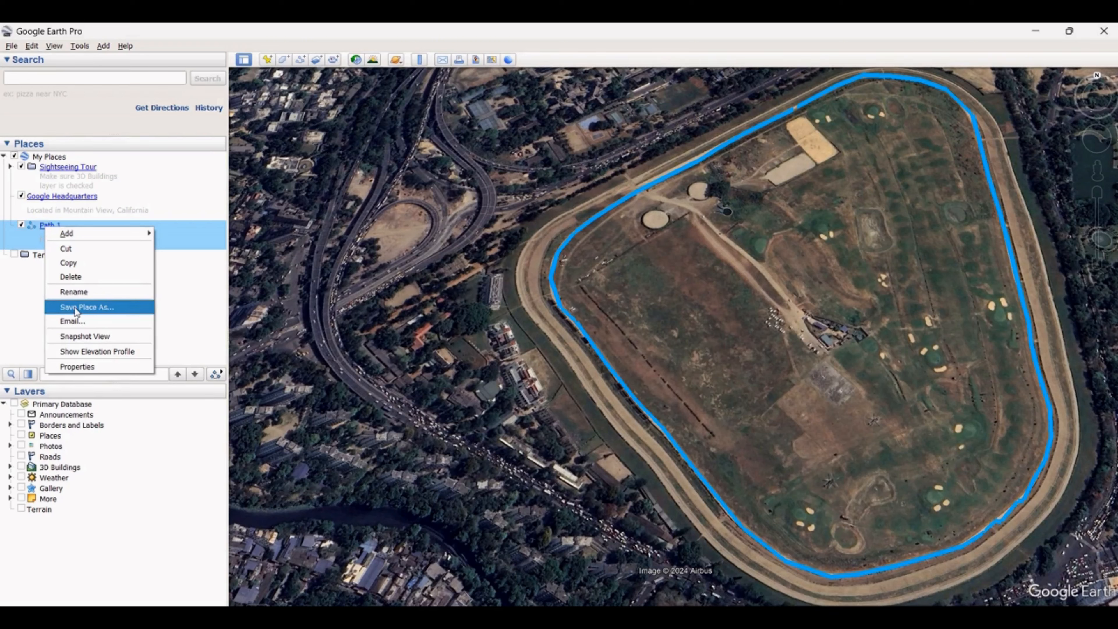
left_click(181, 323)
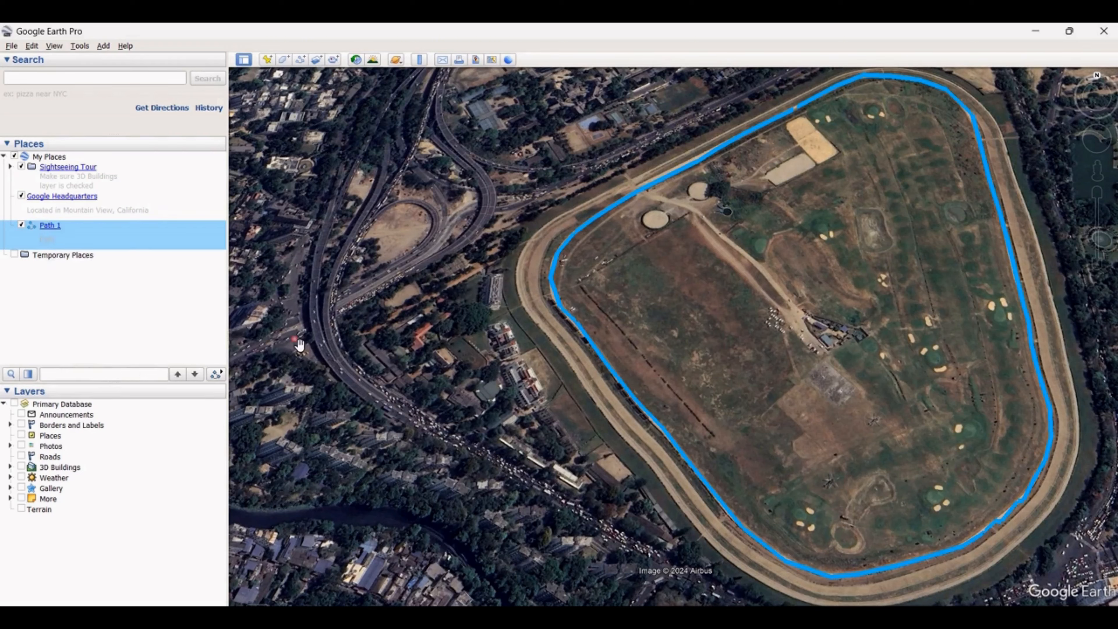
right_click(559, 305)
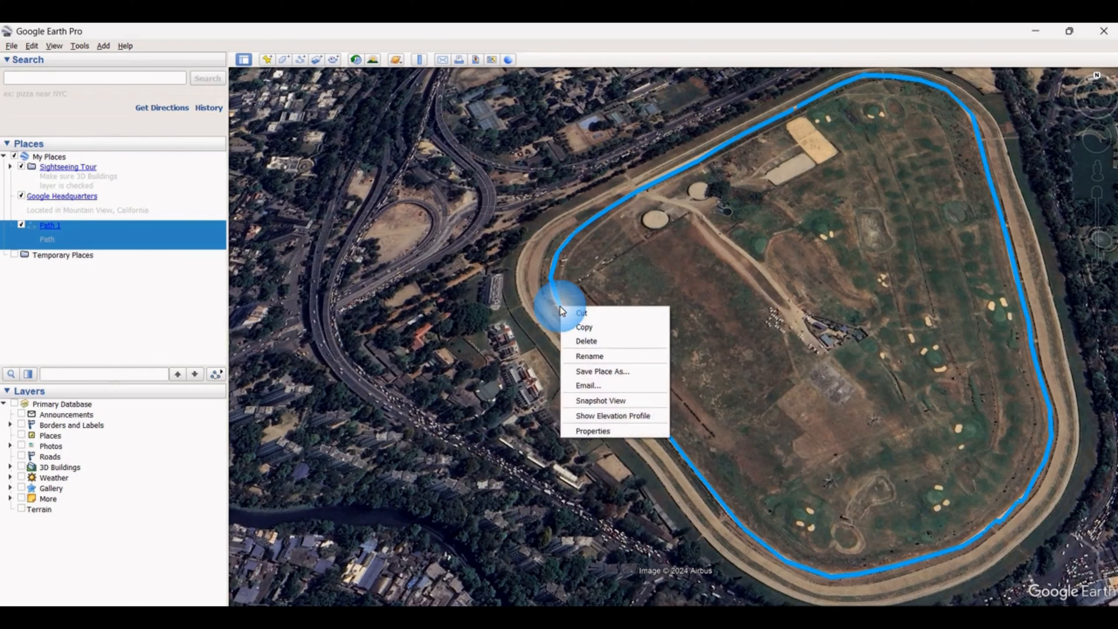
left_click(588, 371)
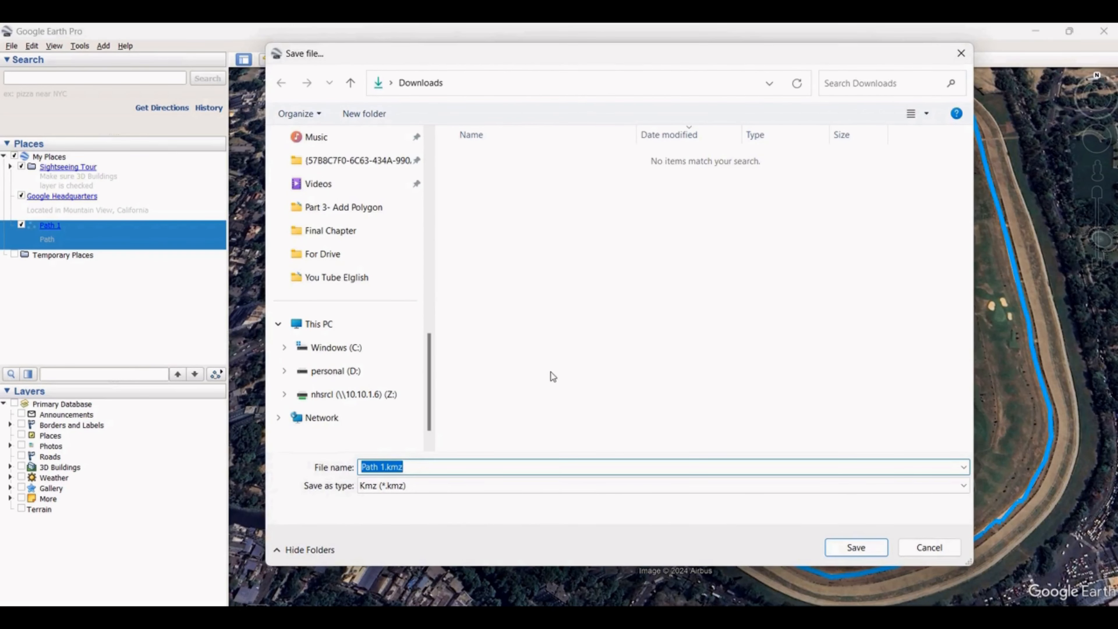
scroll(350, 324, "up", 10)
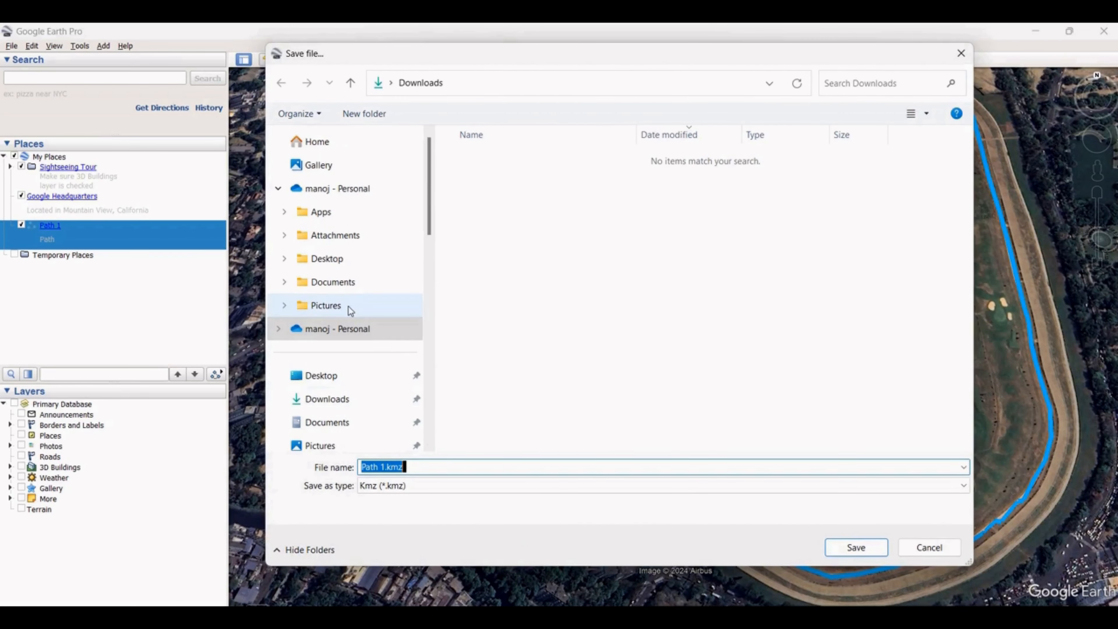
left_click(347, 399)
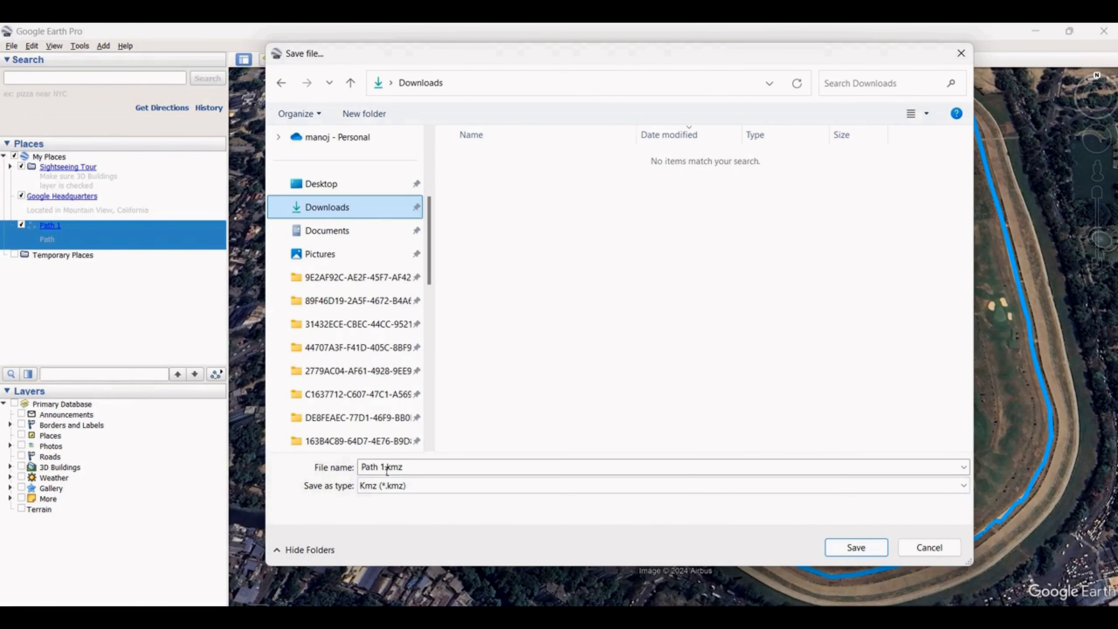
left_click(856, 547)
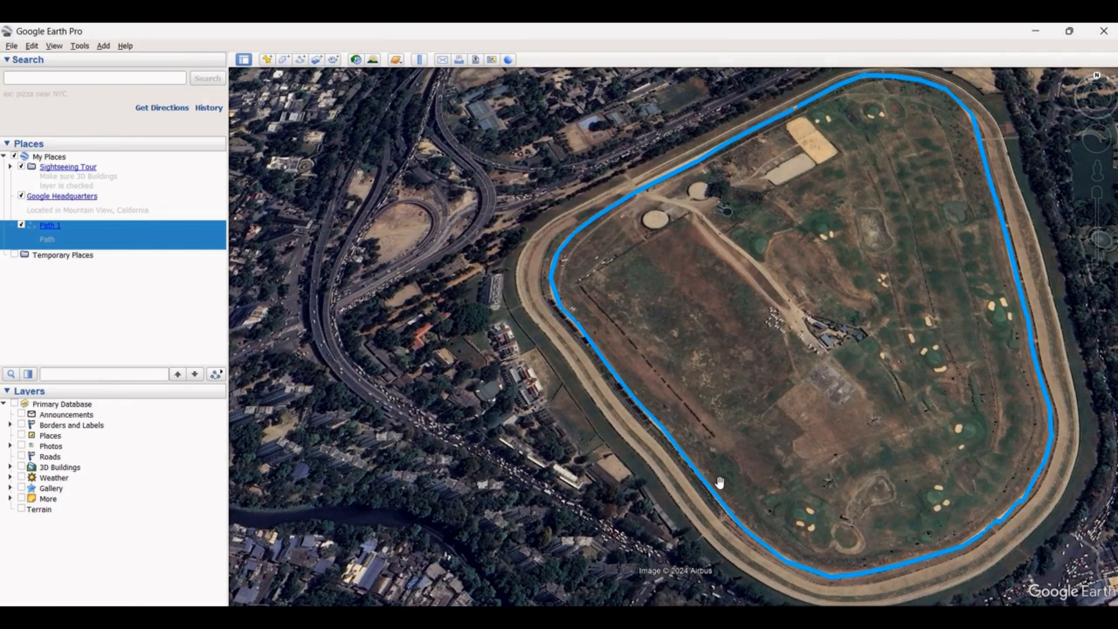
Delete Path 1 from My Places and accept the deletion
left_click(49, 226)
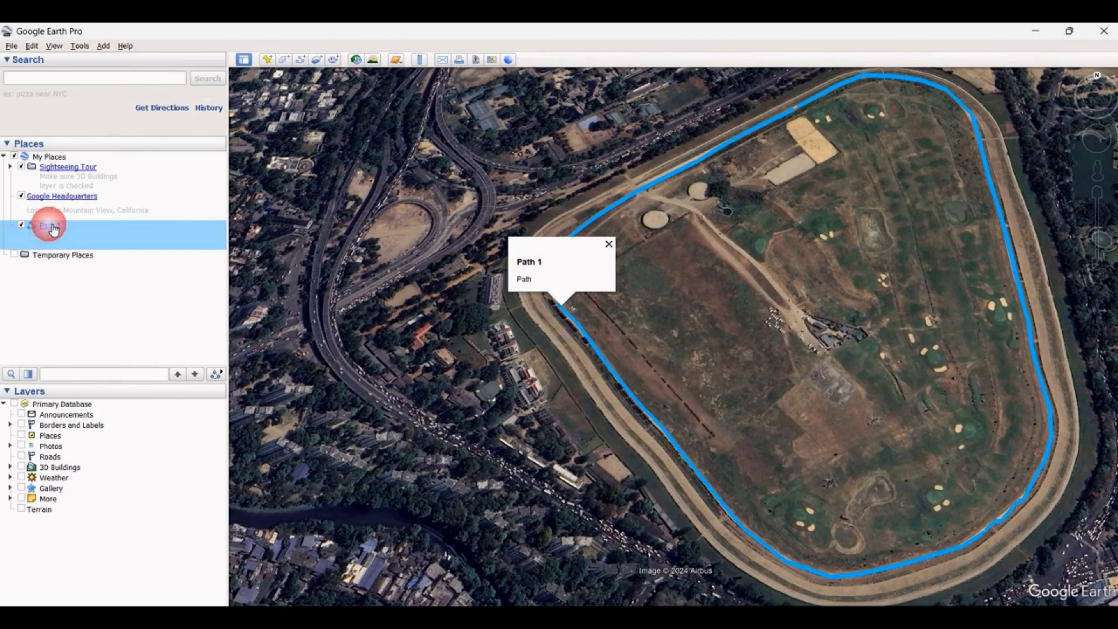
right_click(49, 225)
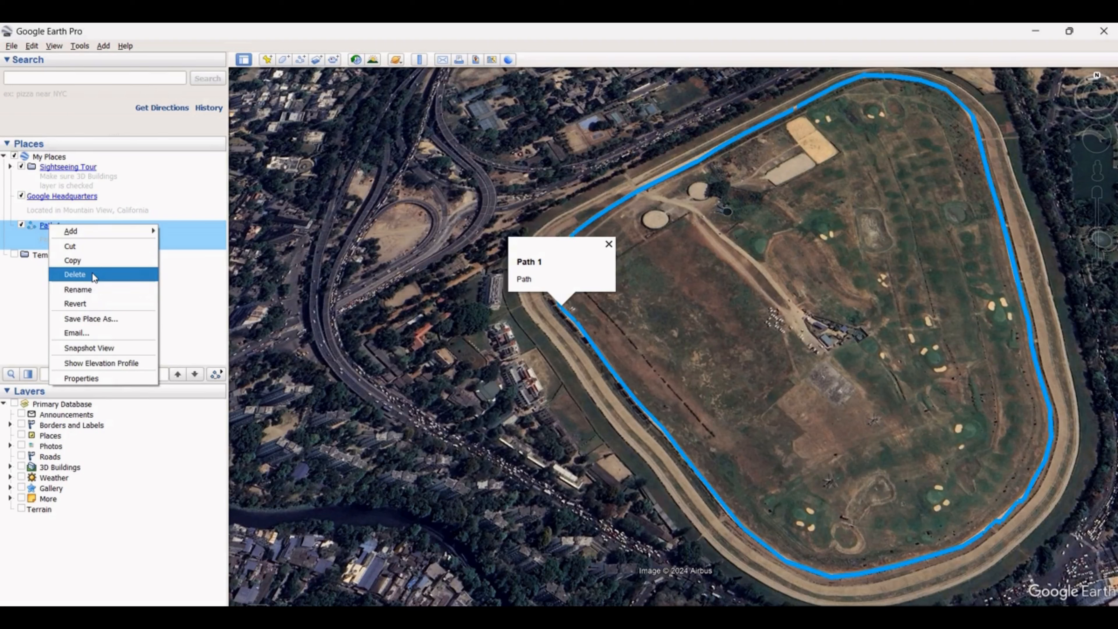
left_click(75, 274)
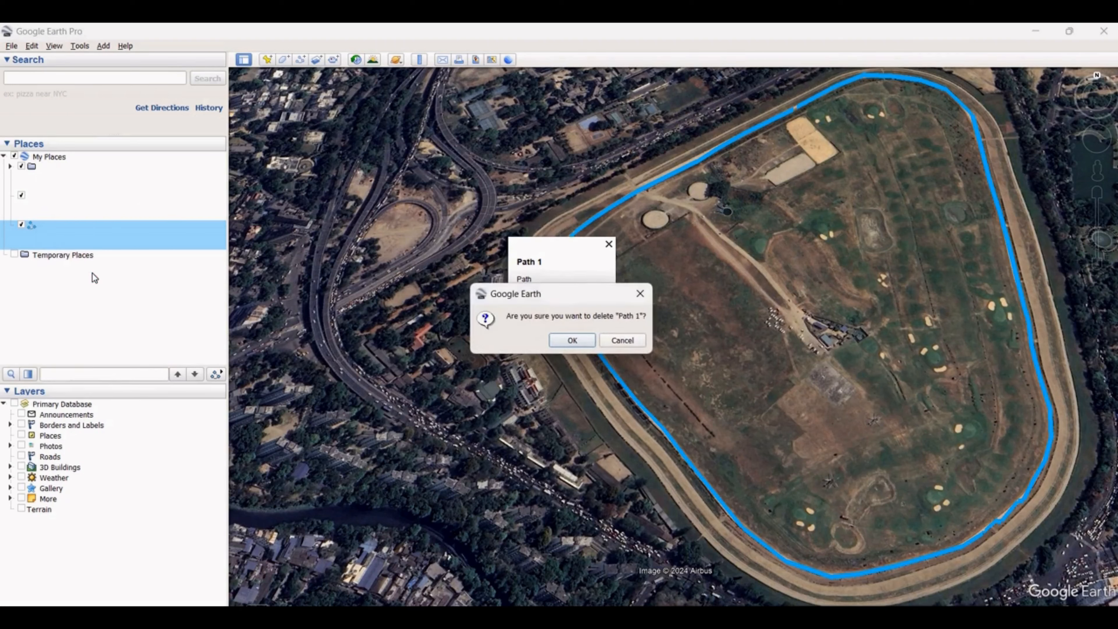
left_click(577, 339)
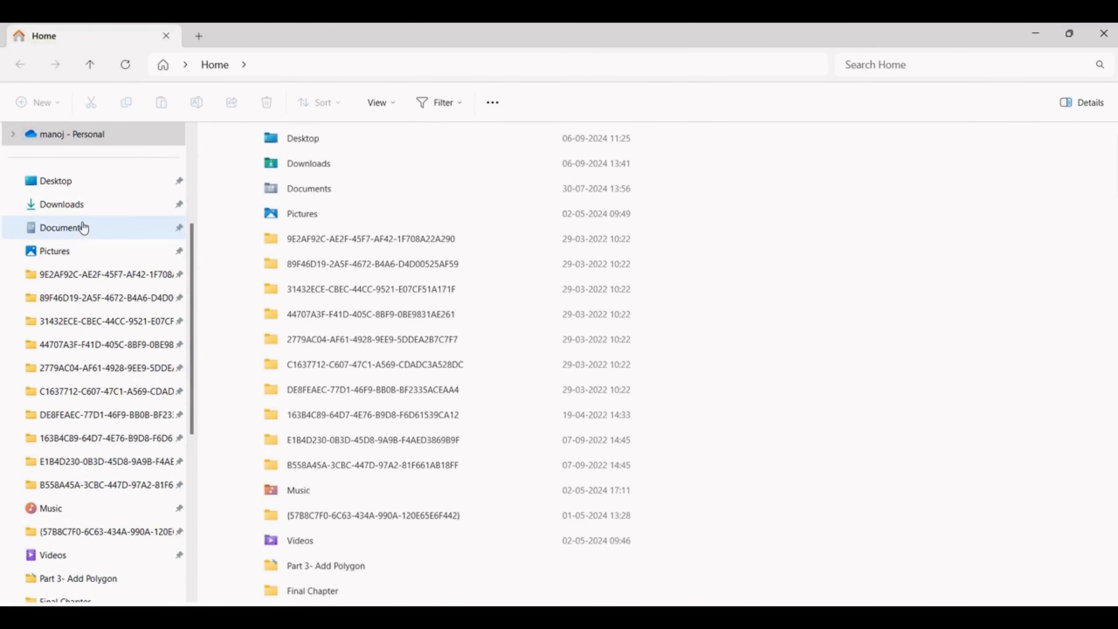
Open Path 1.kmz from the Downloads folder in File Explorer to load the saved path back into Google Earth Pro
left_click(77, 207)
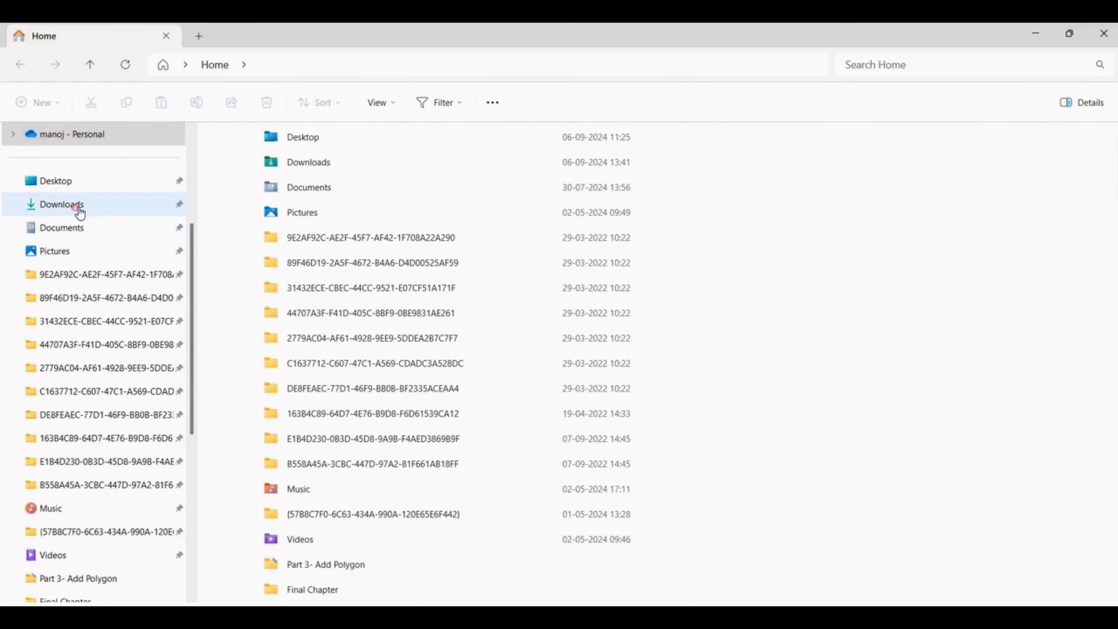
left_click(274, 173)
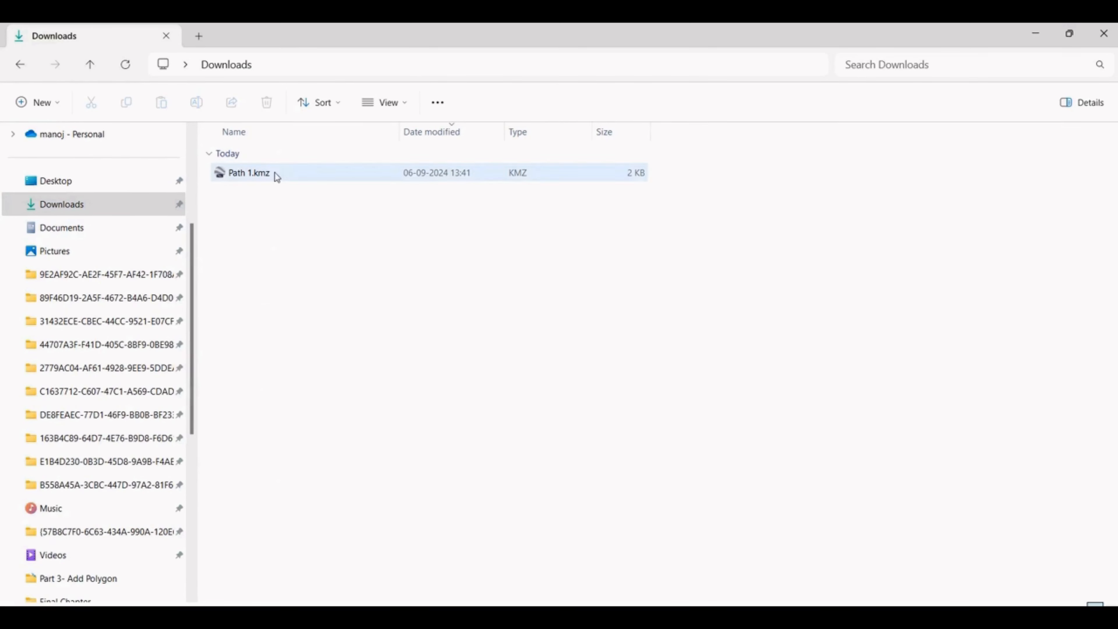
left_click(241, 175)
double_click(241, 178)
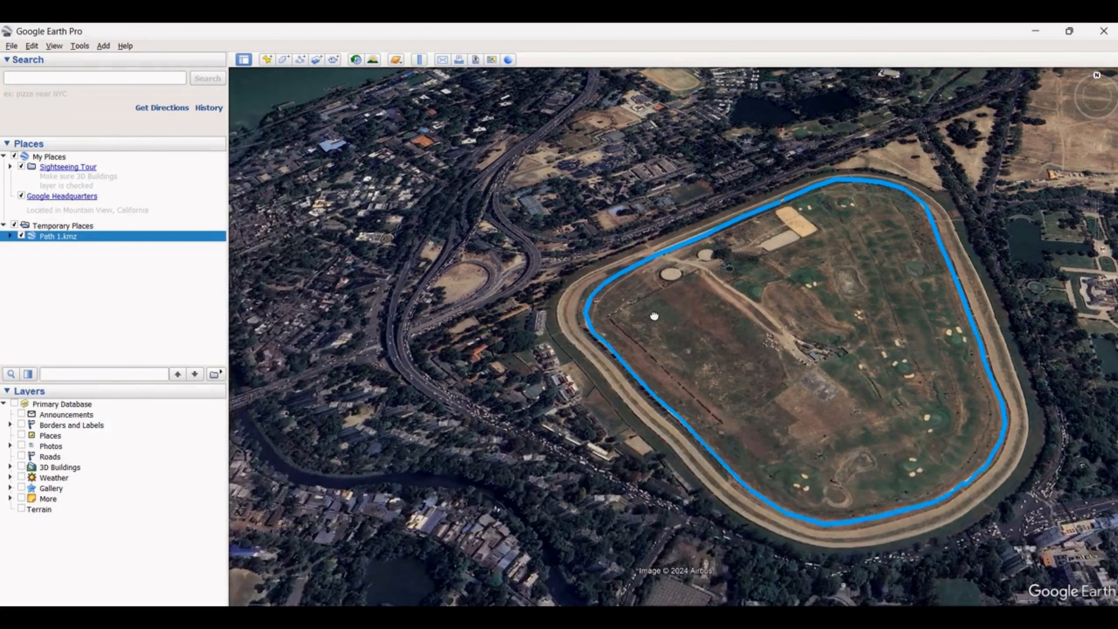
scroll(645, 300, "up", 2)
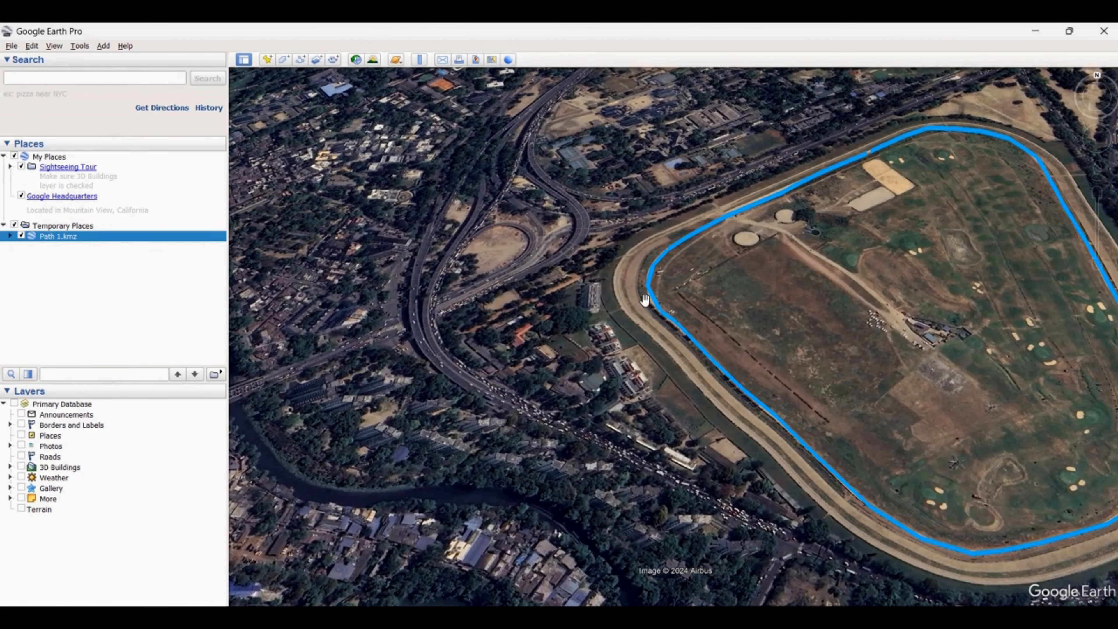
left_click_drag(782, 302, 732, 284)
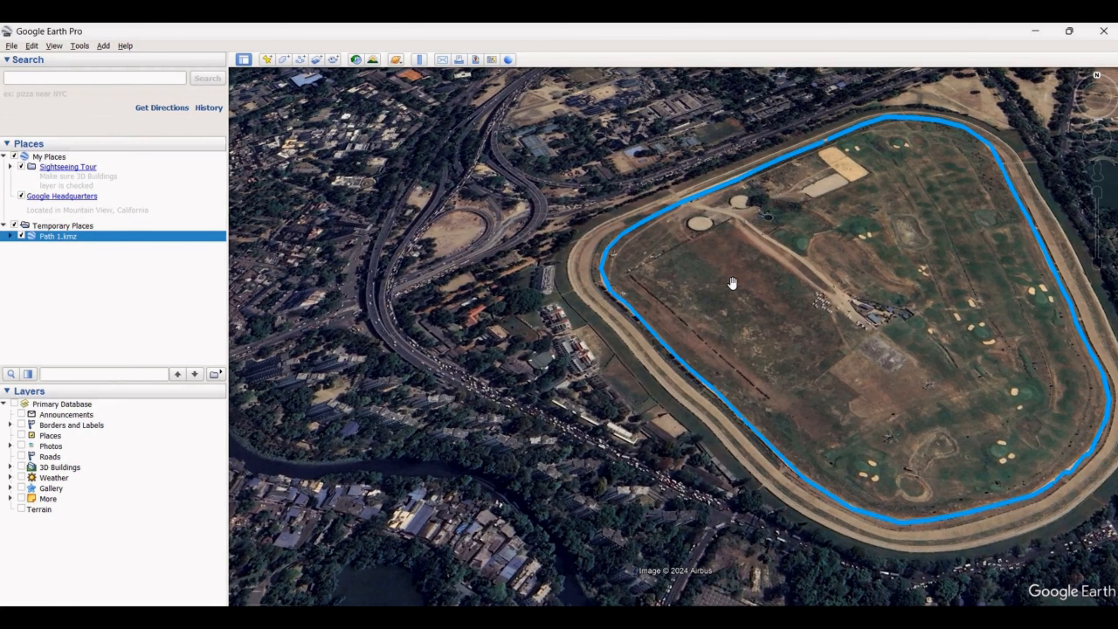